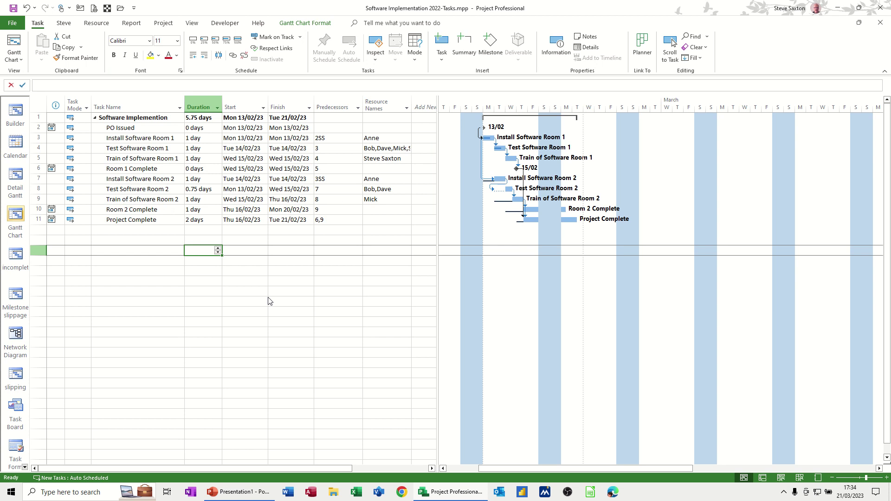
Open the Visual Reports templates, showing only Excel templates.
{"action": "left_click", "coordinate": [131, 23]}
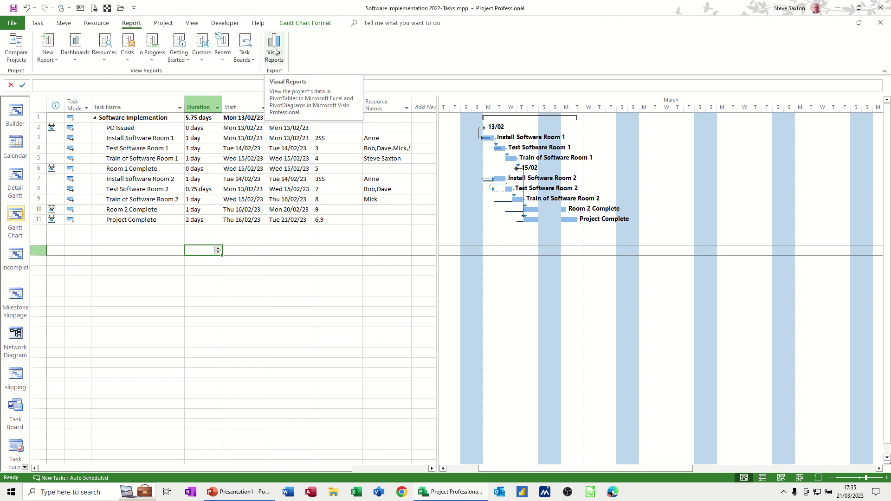
{"action": "left_click", "coordinate": [273, 50]}
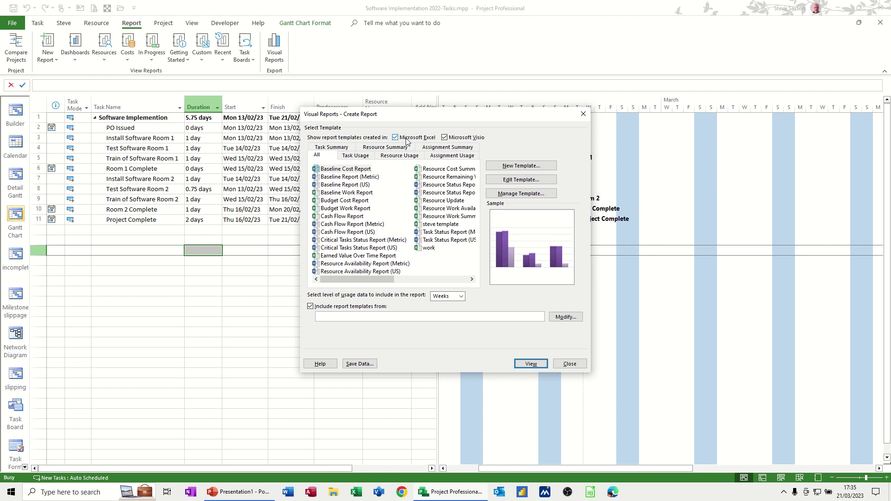
{"action": "left_click", "coordinate": [446, 139]}
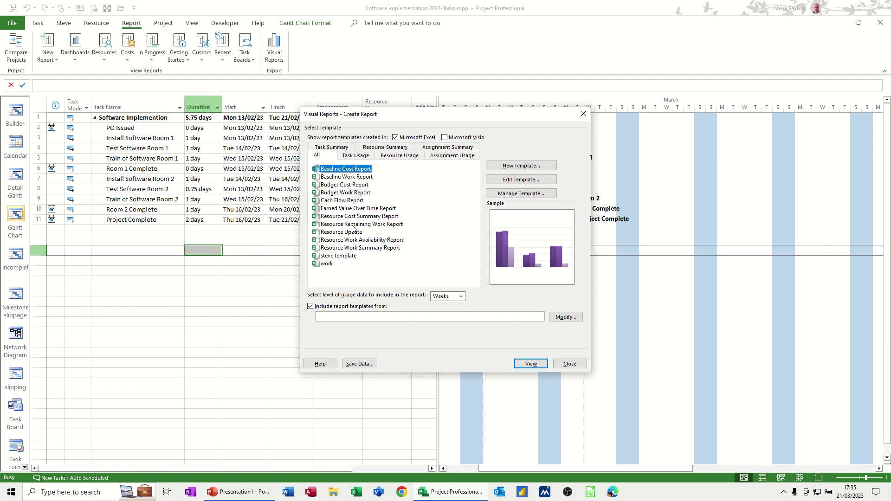
Browse the template categories, ending on the Resource Summary templates.
{"action": "left_click", "coordinate": [335, 256]}
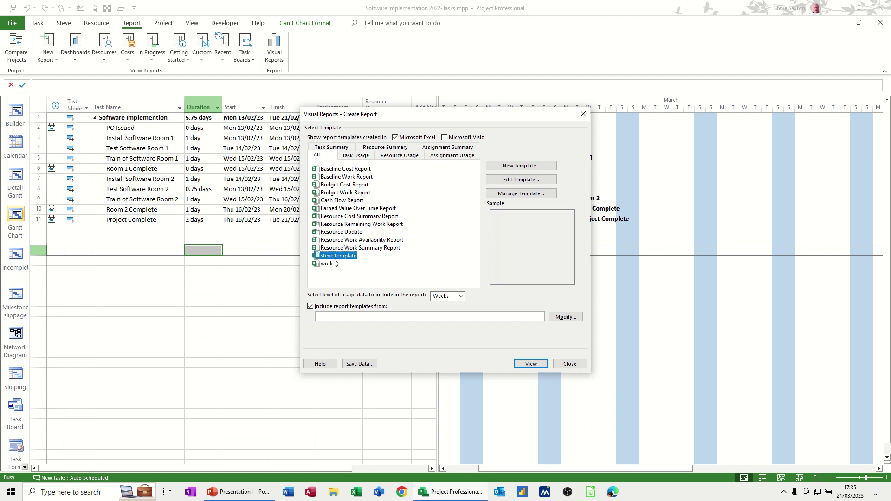
{"action": "left_click", "coordinate": [357, 156]}
{"action": "left_click", "coordinate": [417, 158]}
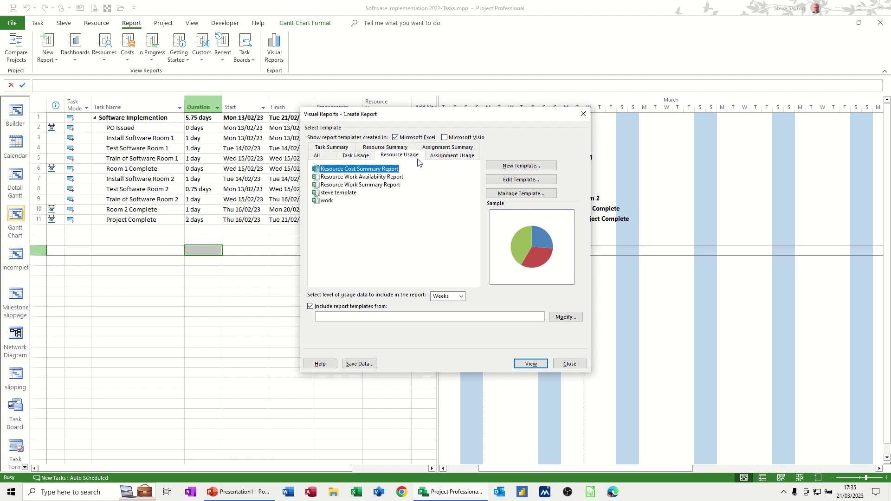
{"action": "left_click", "coordinate": [442, 159]}
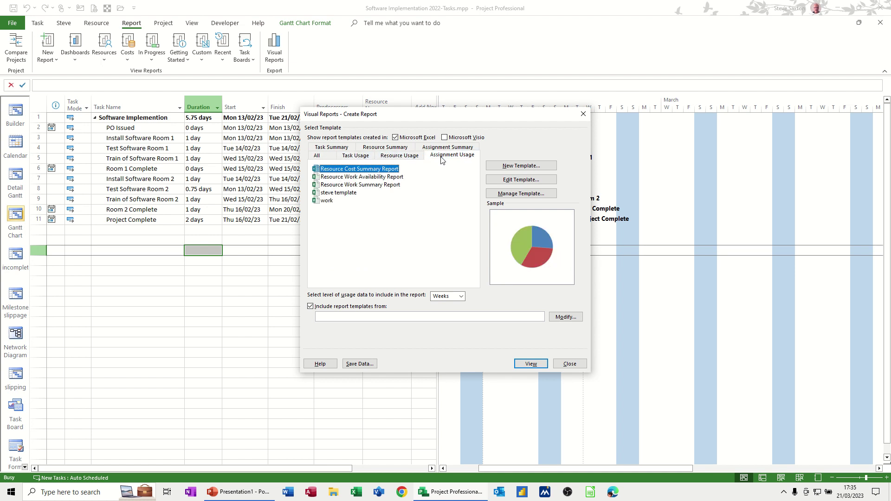
{"action": "left_click", "coordinate": [390, 148]}
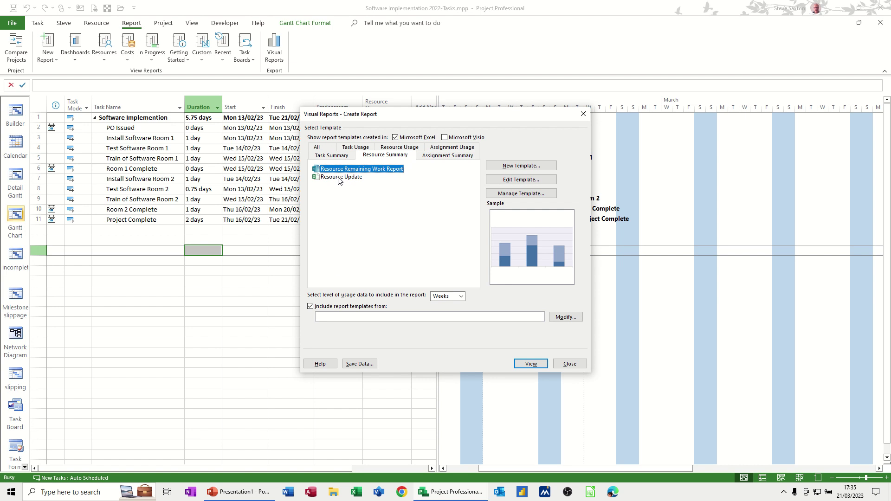
Start a new Excel template using Resource Summary data with the default field selection.
{"action": "left_click", "coordinate": [519, 167]}
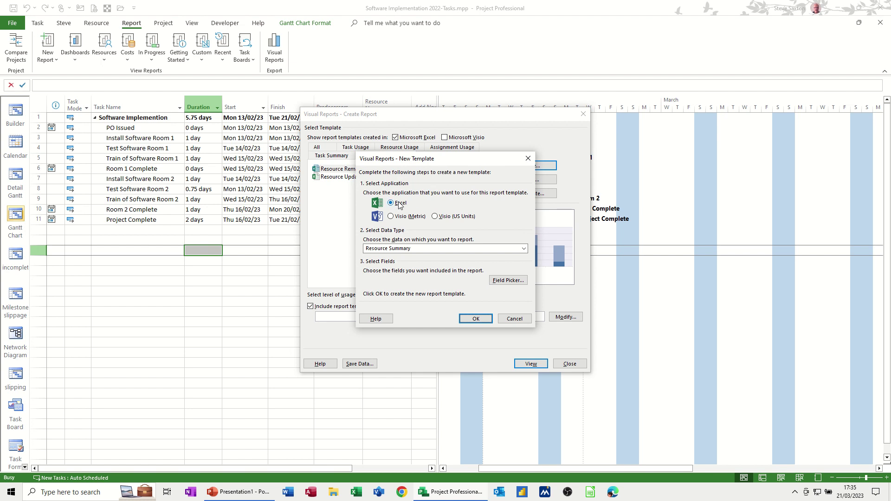
{"action": "left_click", "coordinate": [418, 249]}
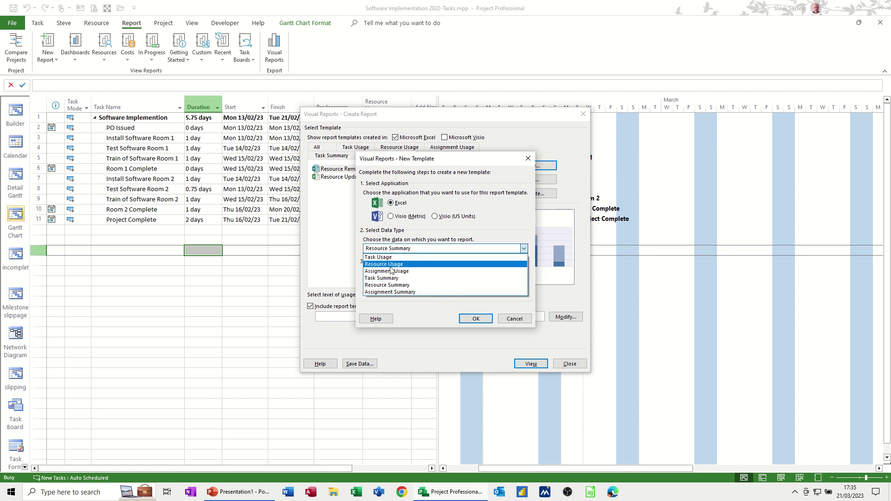
{"action": "left_click", "coordinate": [410, 285]}
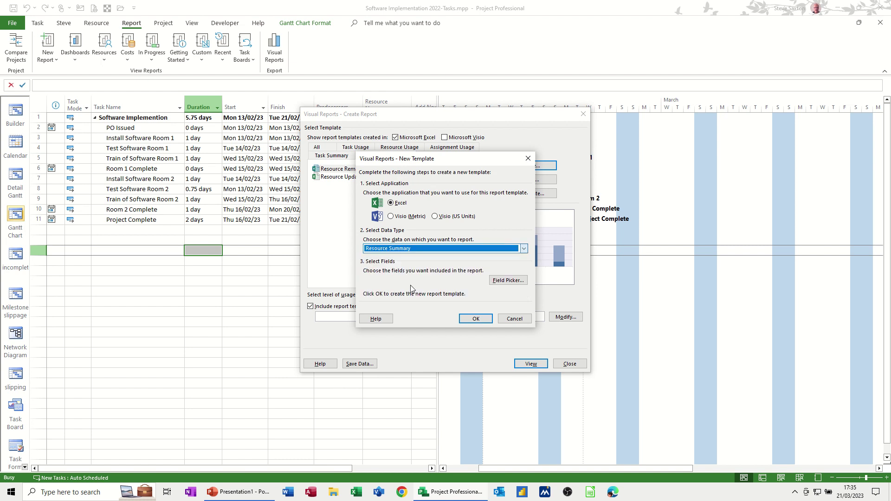
{"action": "left_click", "coordinate": [505, 281]}
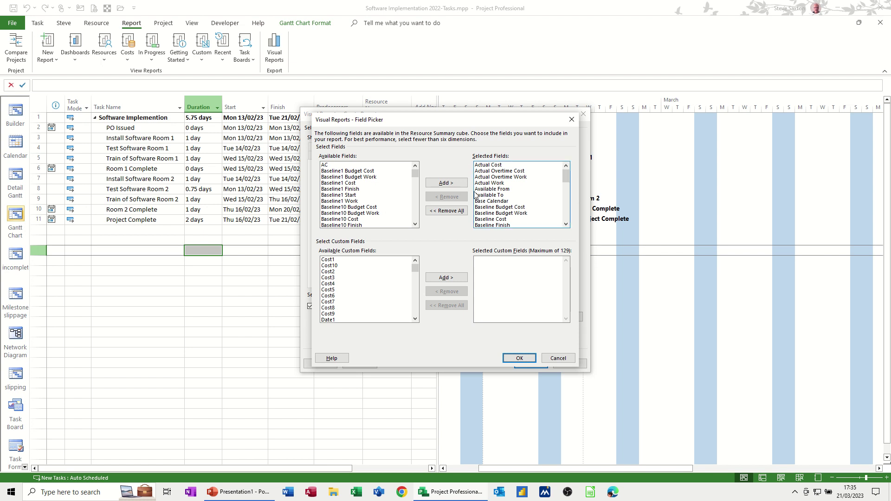
{"action": "left_click", "coordinate": [519, 358]}
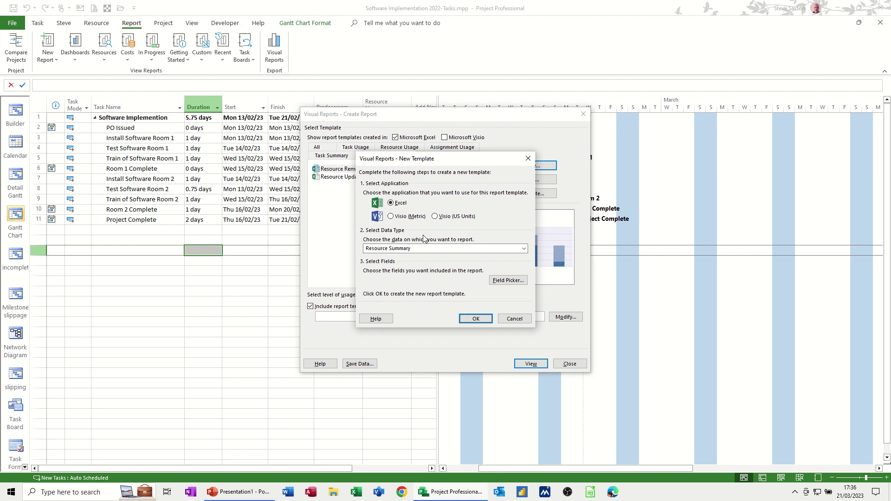
Generate the Excel template and put Resources into the pivot table rows.
{"action": "left_click", "coordinate": [475, 319]}
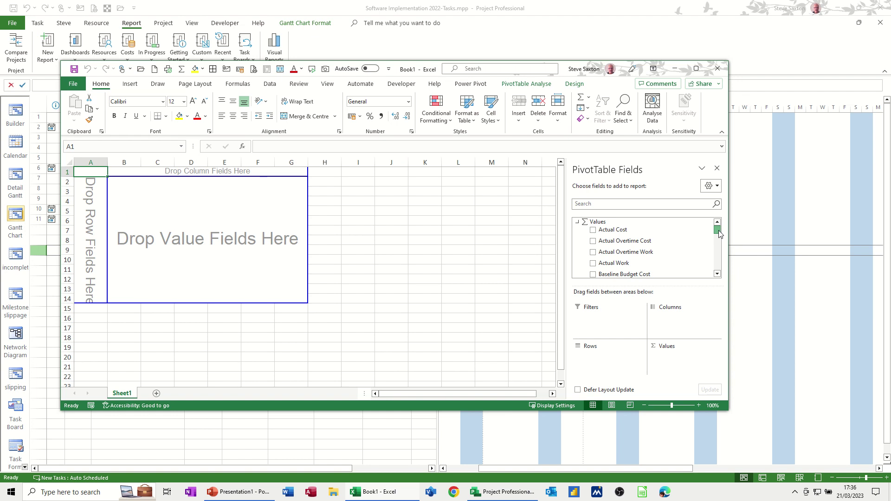
{"action": "left_click_drag", "start_coordinate": [719, 233], "coordinate": [719, 270]}
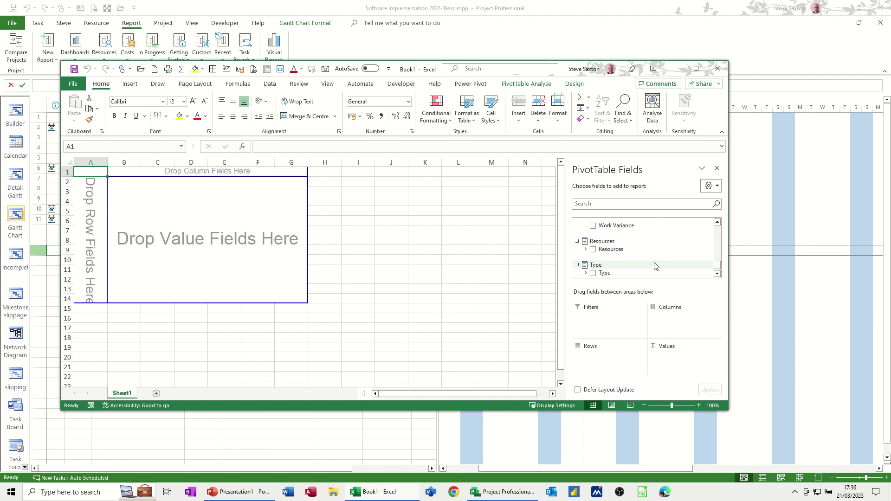
{"action": "left_click", "coordinate": [592, 250]}
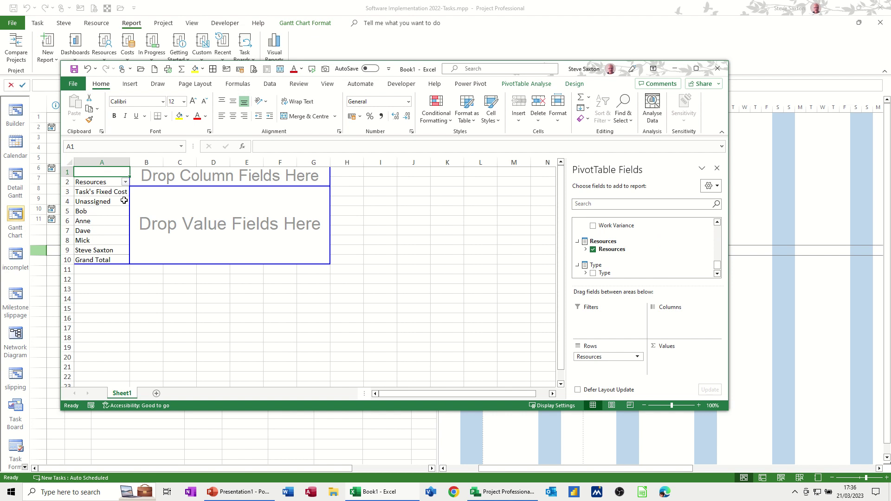
Filter the resource rows to exclude Unassigned and Task's Fixed Cost.
{"action": "left_click", "coordinate": [125, 183]}
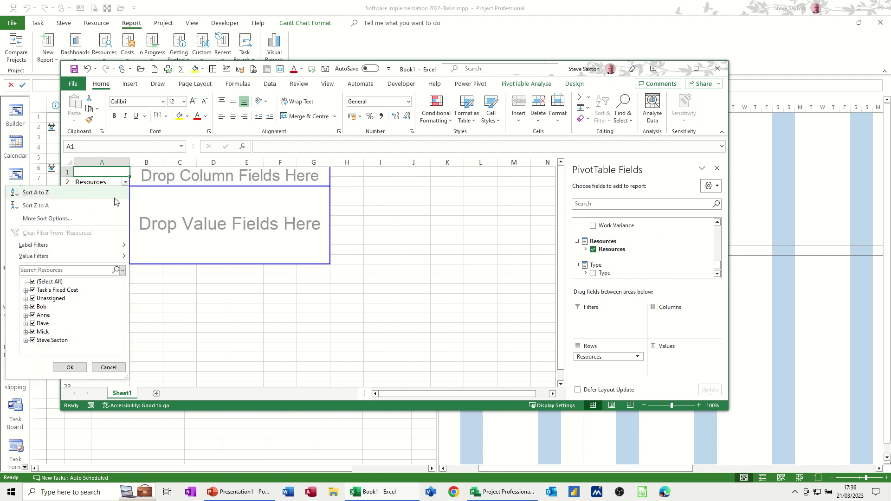
{"action": "left_click", "coordinate": [32, 298]}
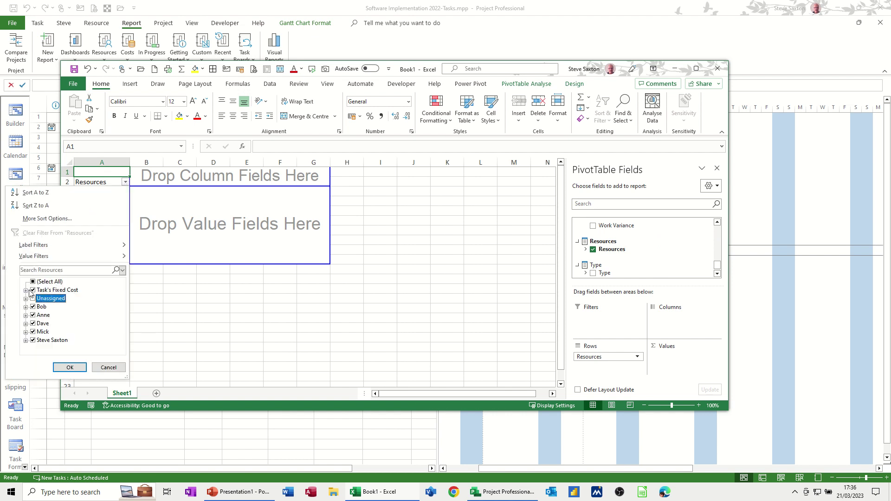
{"action": "left_click", "coordinate": [32, 291]}
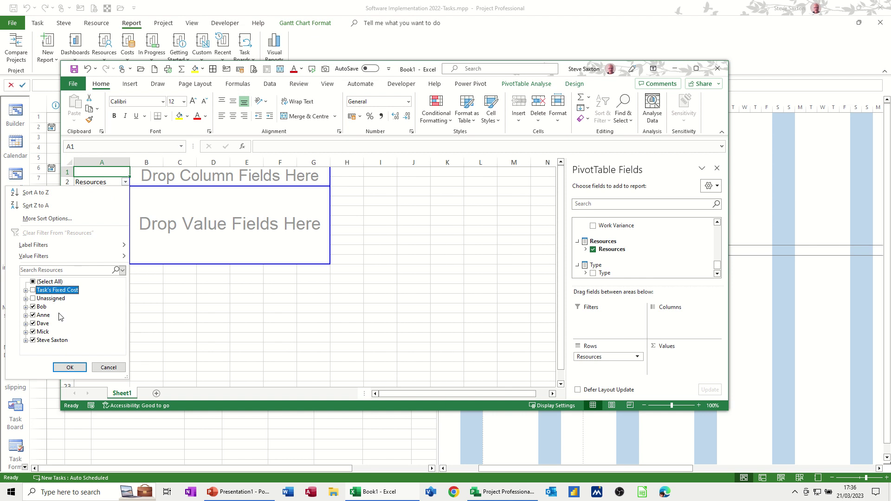
{"action": "left_click", "coordinate": [69, 367]}
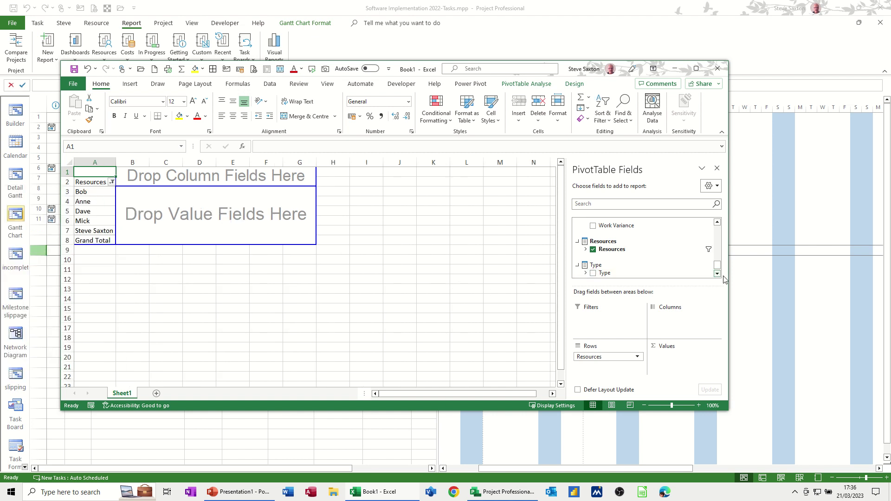
{"action": "left_click", "coordinate": [593, 274]}
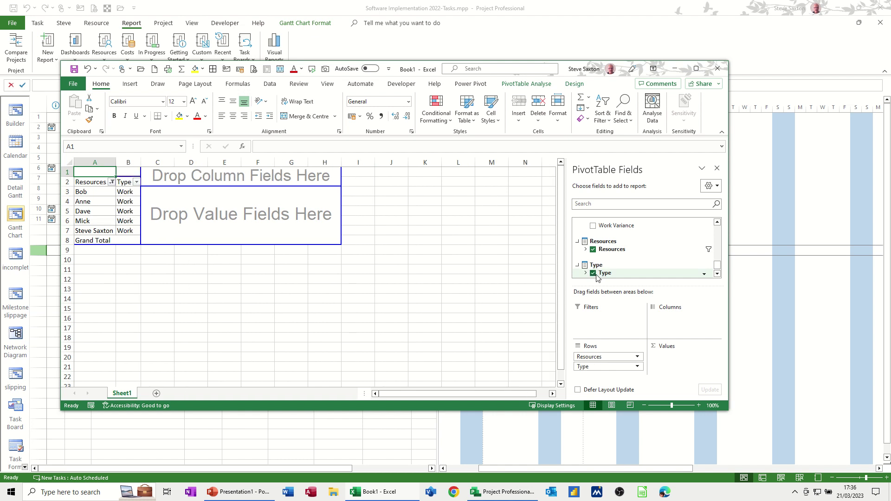
{"action": "left_click", "coordinate": [594, 273]}
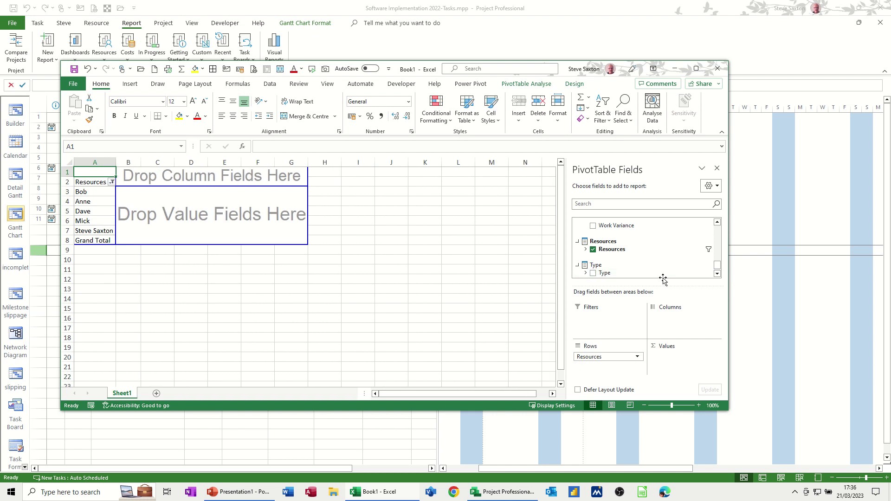
{"action": "left_click_drag", "start_coordinate": [717, 268], "coordinate": [716, 260]}
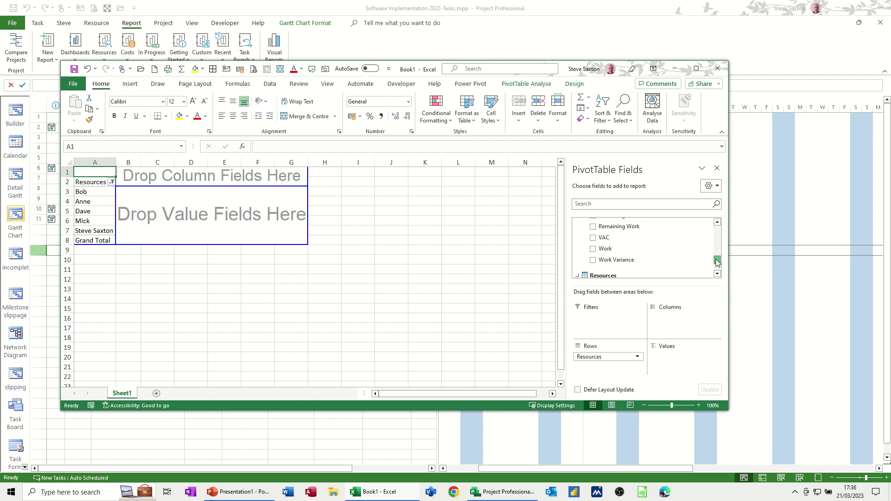
Add Work and Remaining Work to the pivot table, laid out as columns.
{"action": "left_click", "coordinate": [593, 249]}
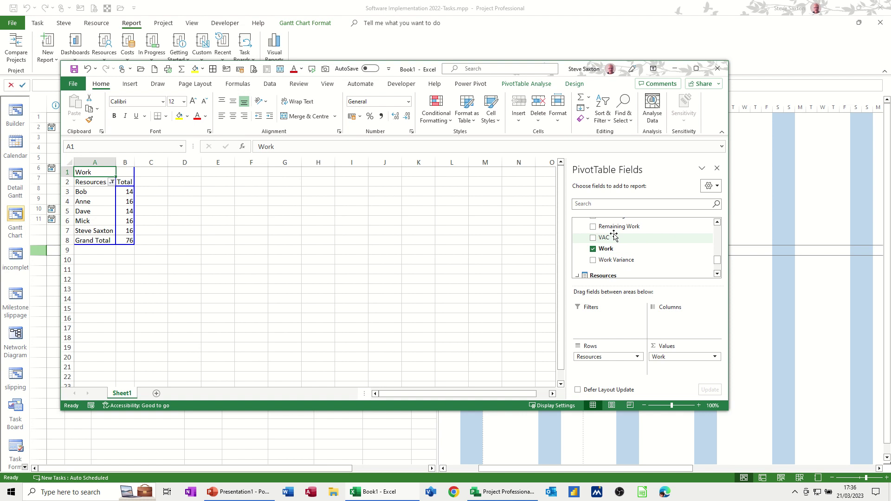
{"action": "left_click", "coordinate": [593, 226]}
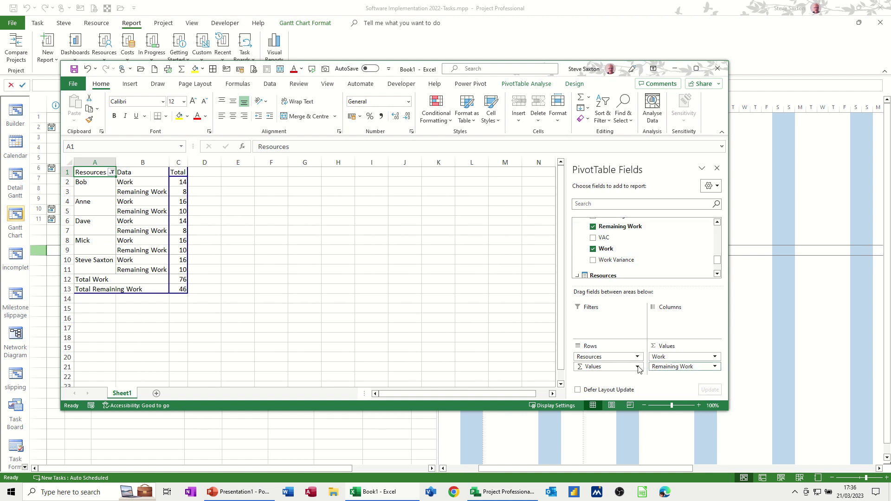
{"action": "left_click_drag", "start_coordinate": [601, 369], "coordinate": [674, 318]}
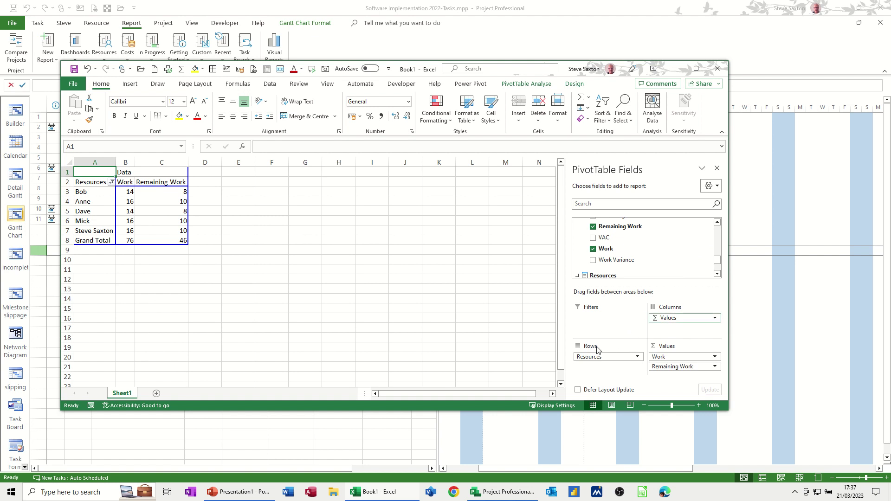
Add Baseline Work and Actual Work to the pivot values.
{"action": "left_click", "coordinate": [717, 222]}
{"action": "left_click_drag", "start_coordinate": [717, 223], "coordinate": [718, 224]}
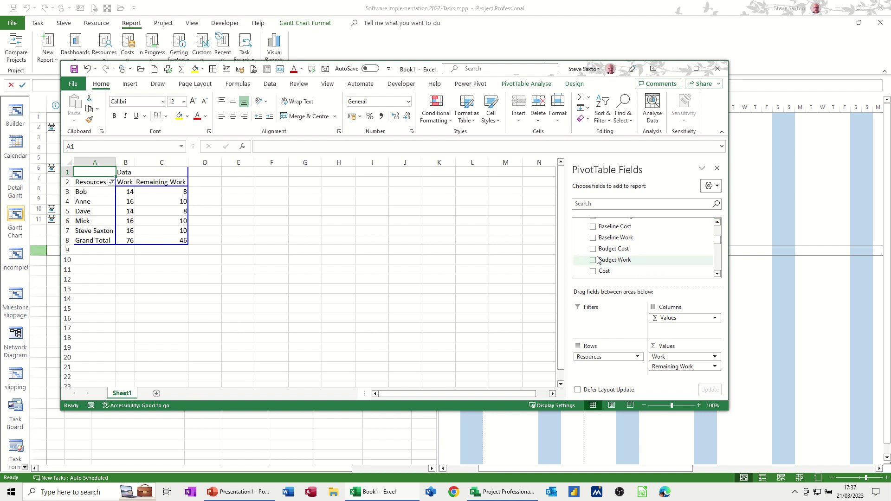
{"action": "left_click", "coordinate": [593, 238]}
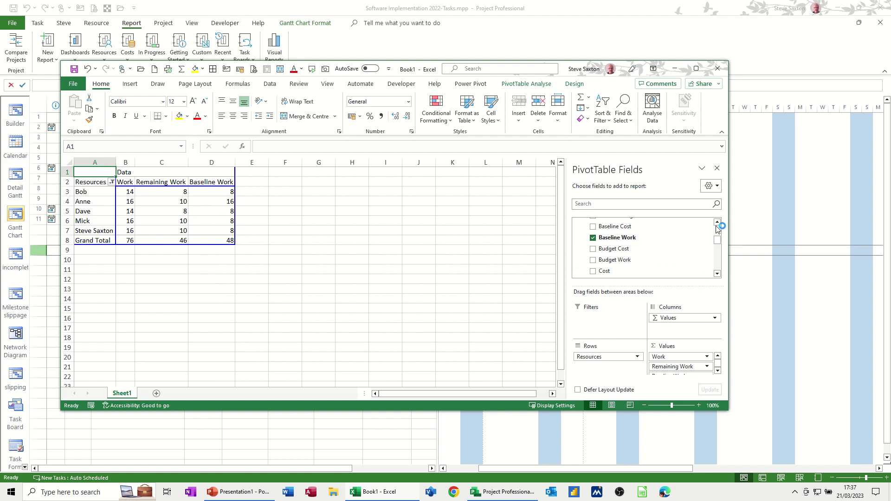
{"action": "left_click_drag", "start_coordinate": [717, 223], "coordinate": [717, 223]}
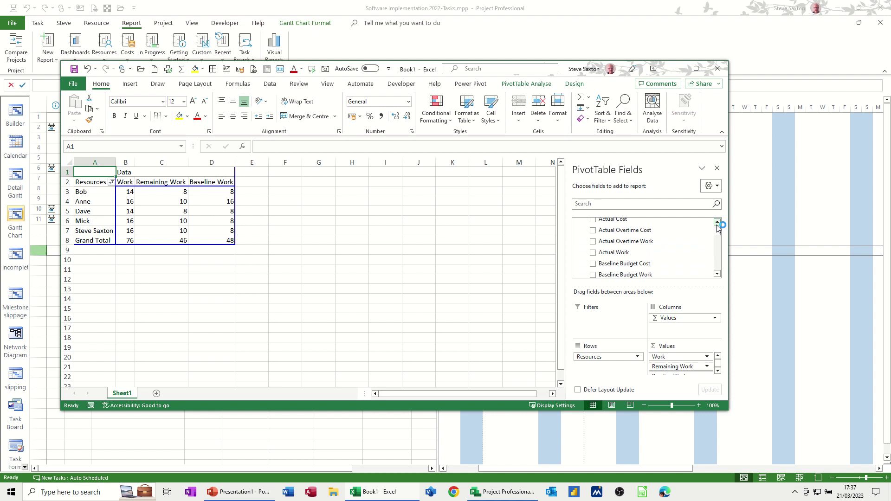
{"action": "left_click", "coordinate": [593, 253]}
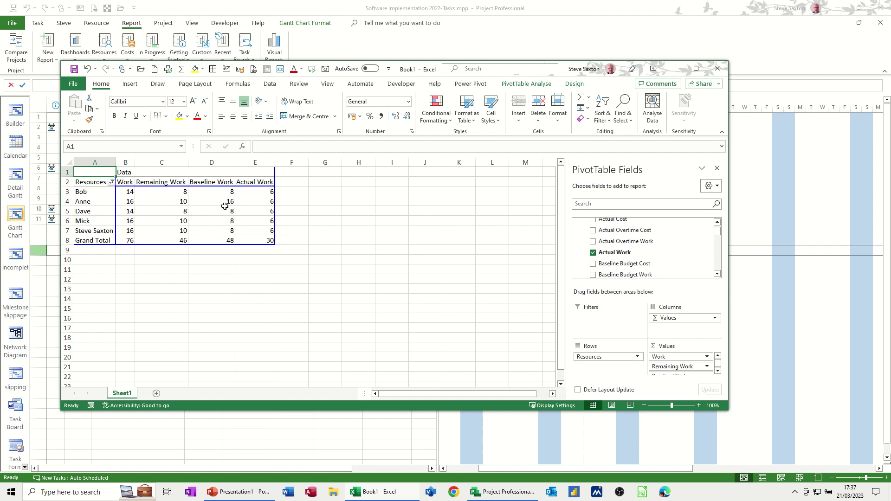
Insert a clustered column PivotChart, move it below the table and widen it.
{"action": "left_click", "coordinate": [523, 87]}
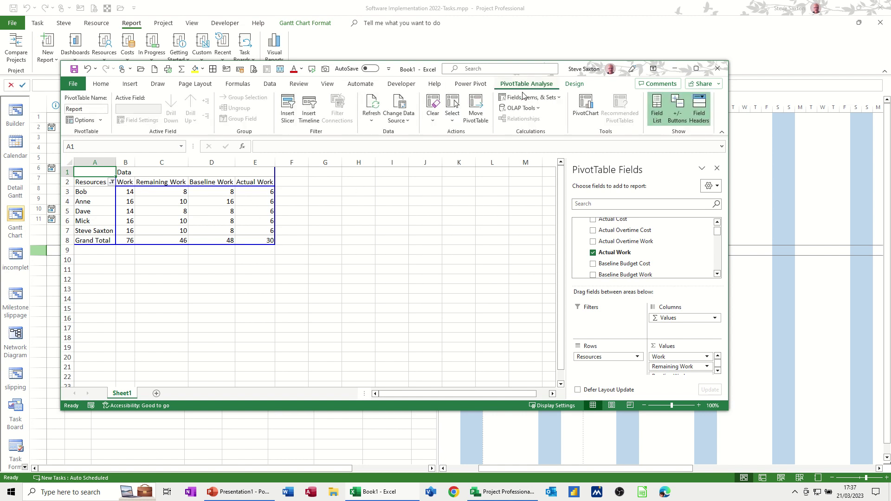
{"action": "left_click", "coordinate": [587, 108]}
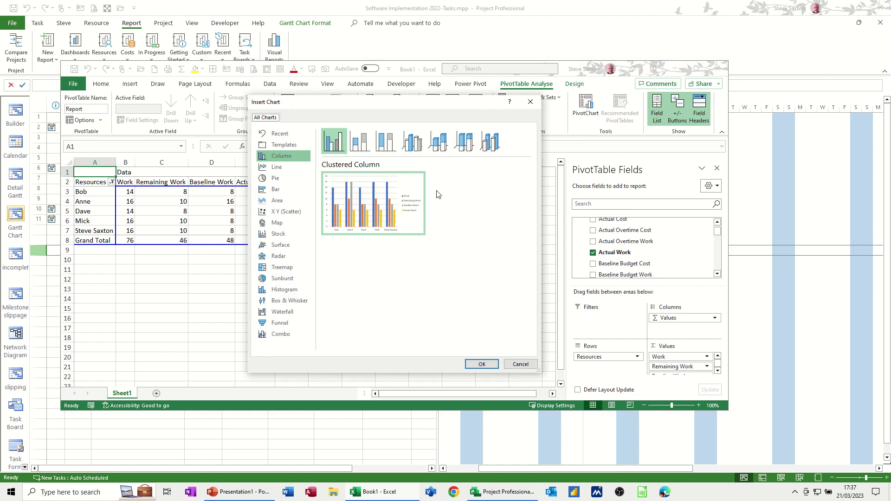
{"action": "double_click", "coordinate": [375, 215]}
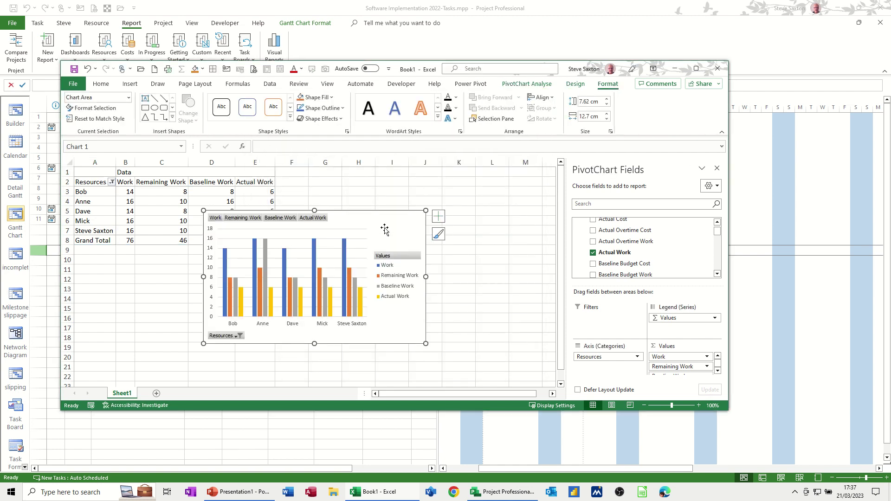
{"action": "left_click_drag", "start_coordinate": [387, 218], "coordinate": [263, 256]}
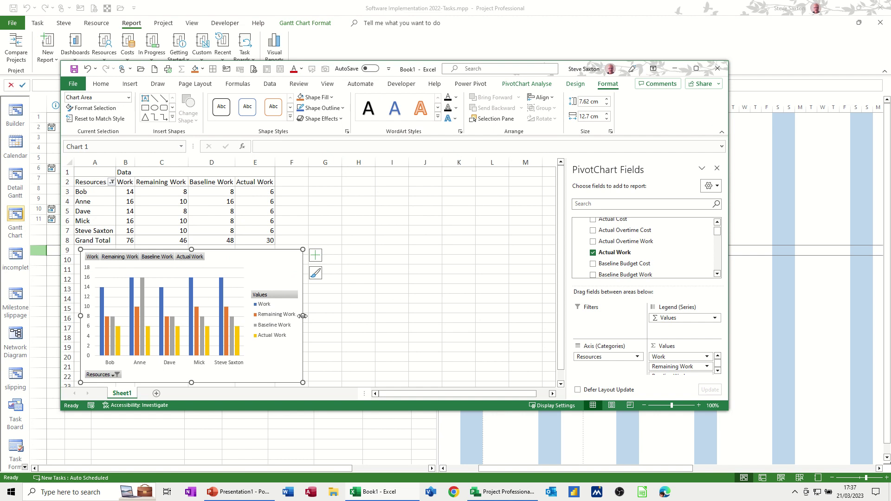
{"action": "left_click_drag", "start_coordinate": [303, 316], "coordinate": [481, 336]}
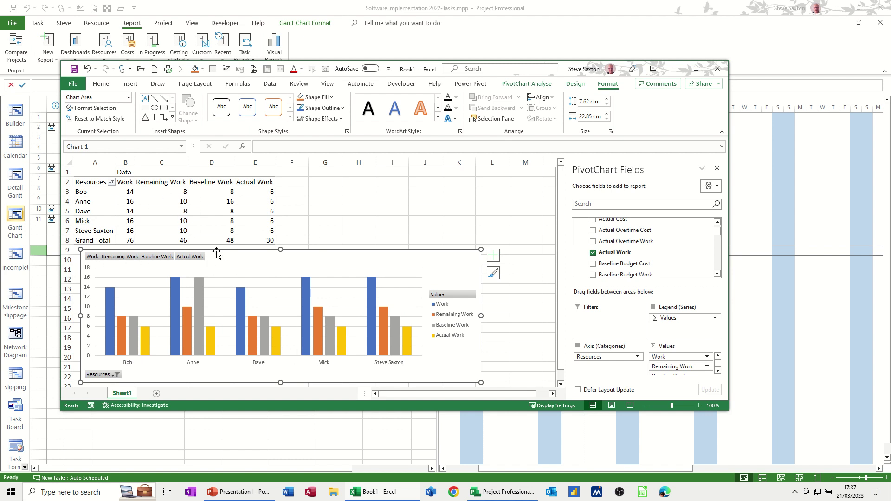
{"action": "left_click", "coordinate": [349, 207]}
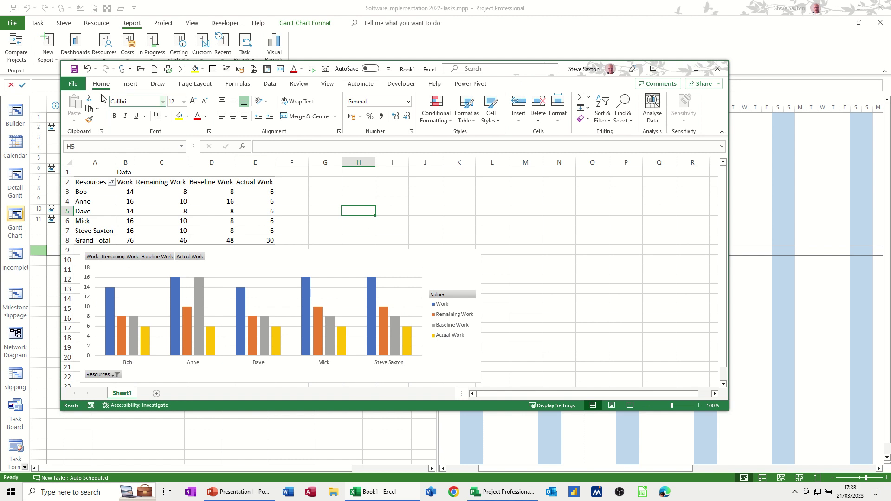
Save the workbook as the Excel template 'Steve Resources', clearing external data and refreshing on open.
{"action": "left_click", "coordinate": [75, 69]}
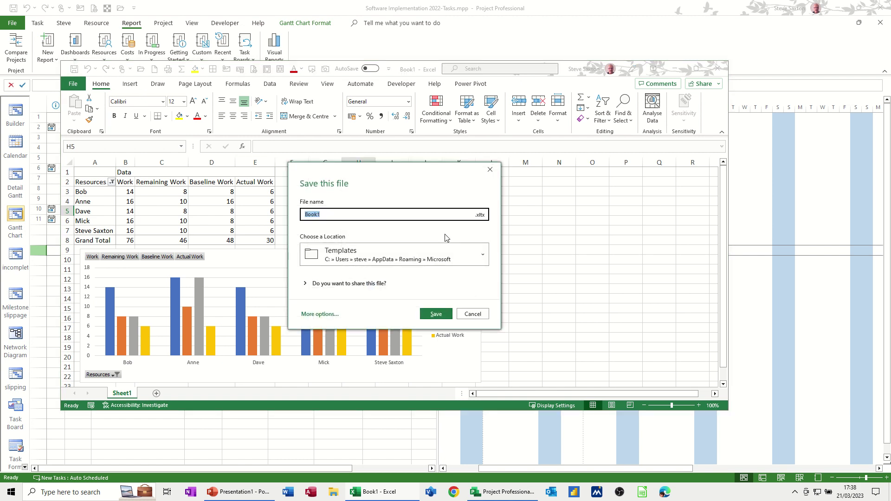
{"action": "type", "text": "Steve Resources"}
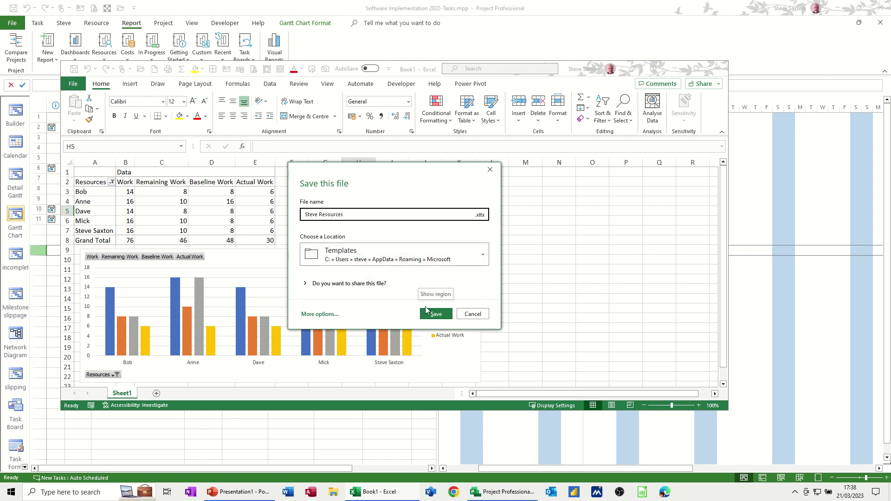
{"action": "left_click", "coordinate": [436, 315]}
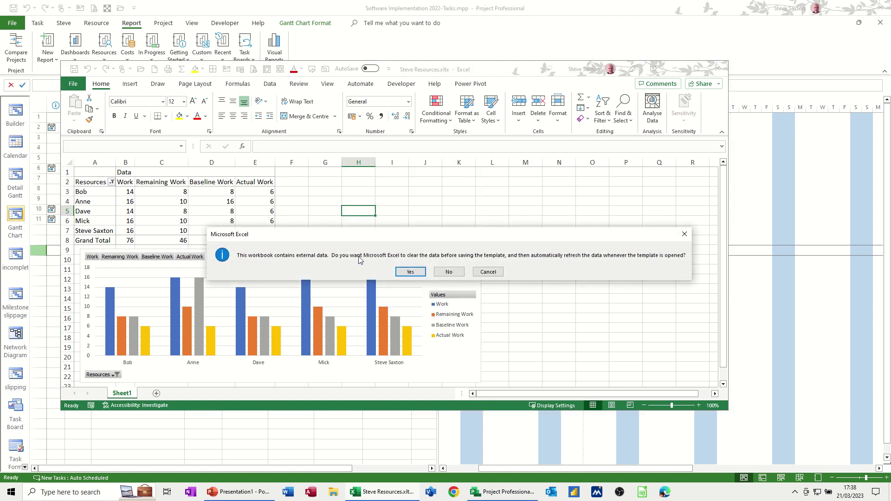
{"action": "left_click", "coordinate": [399, 272]}
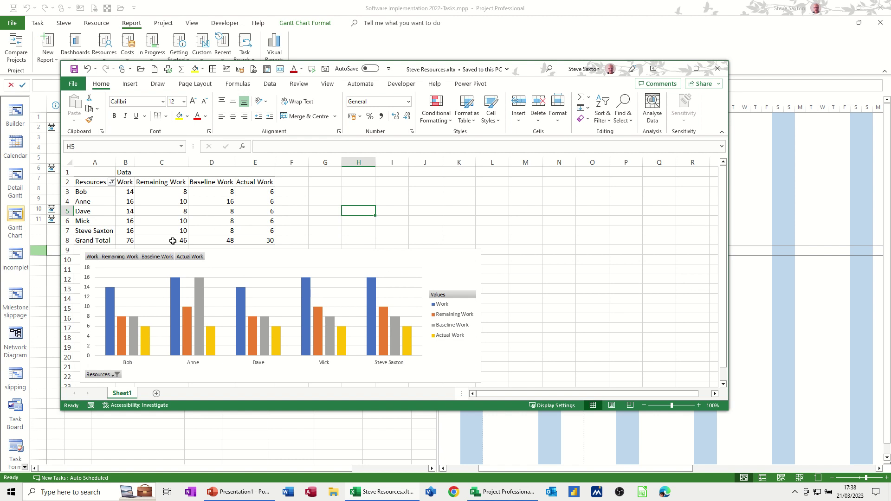
Close the Excel template window and the Visual Reports dialog.
{"action": "mouse_move", "coordinate": [220, 243]}
{"action": "left_click", "coordinate": [717, 71]}
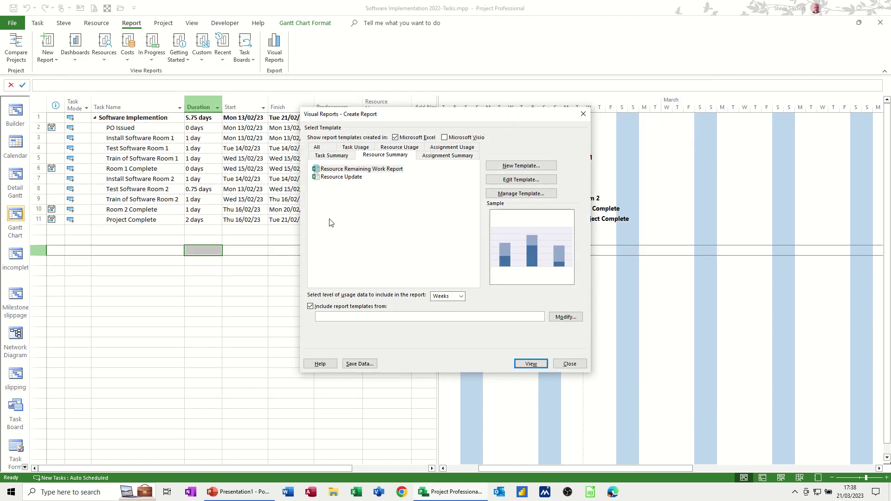
{"action": "left_click", "coordinate": [570, 364]}
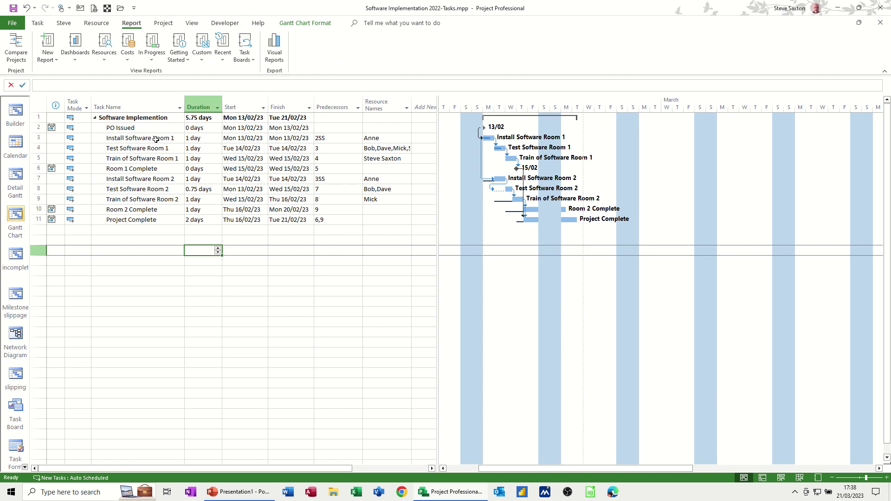
Mark all tasks from PO Issued downward as 100% complete.
{"action": "left_click_drag", "start_coordinate": [155, 138], "coordinate": [155, 218]}
{"action": "left_click_drag", "start_coordinate": [136, 129], "coordinate": [145, 219]}
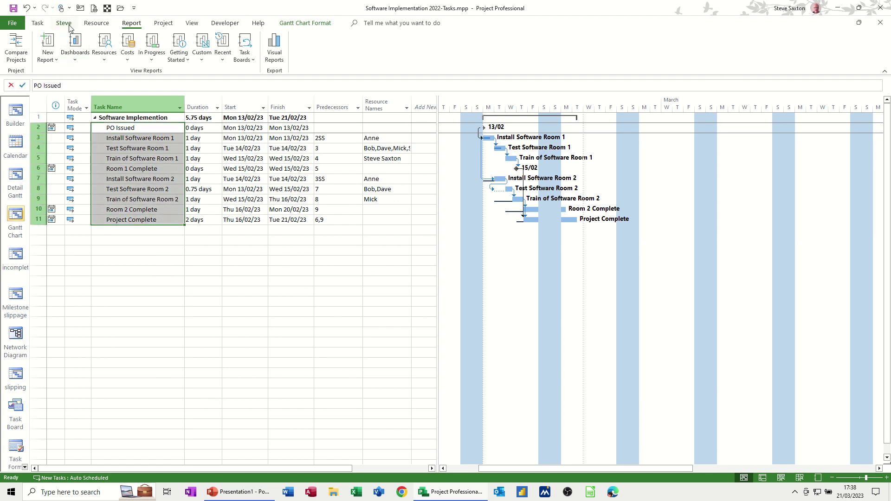
{"action": "left_click", "coordinate": [38, 23]}
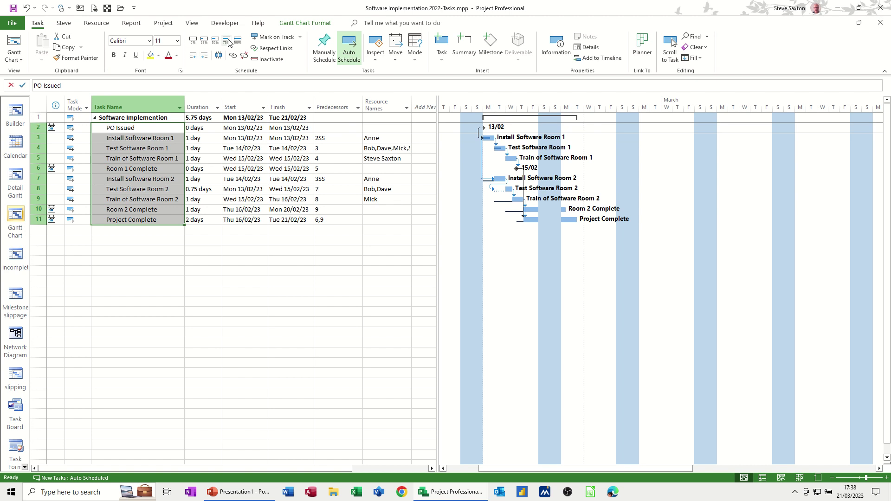
{"action": "left_click", "coordinate": [238, 43]}
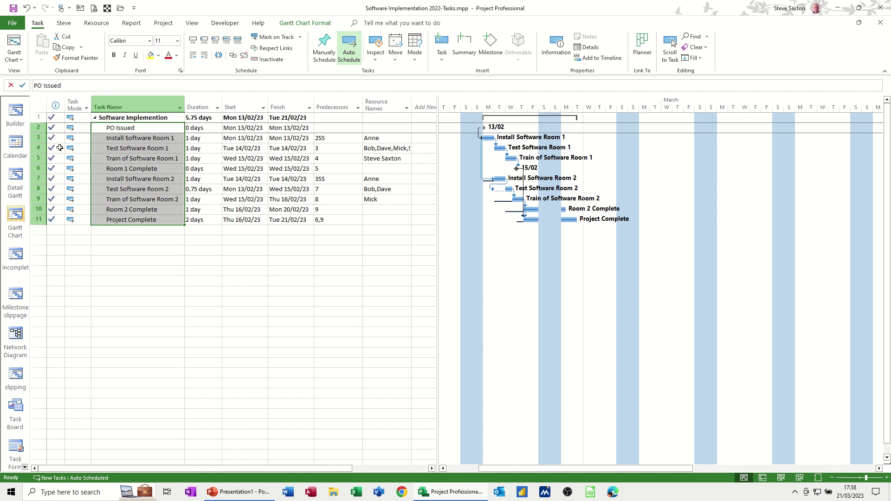
{"action": "left_click", "coordinate": [134, 168]}
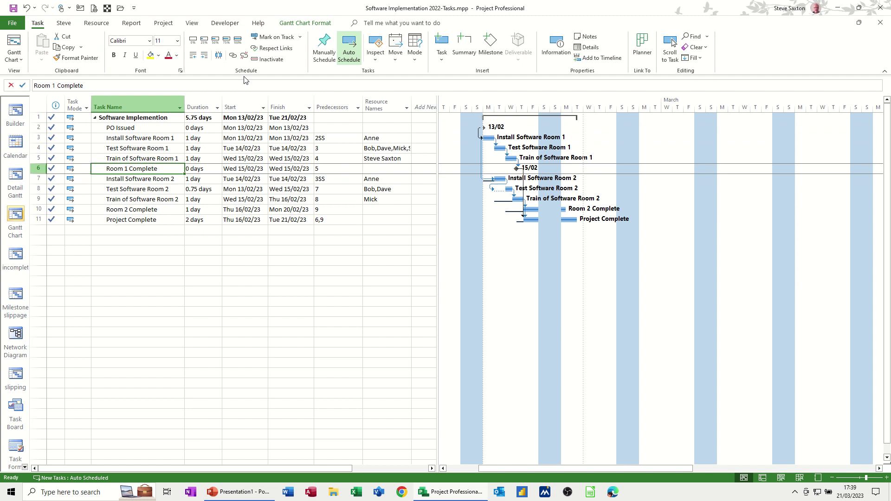
{"action": "left_click", "coordinate": [134, 24]}
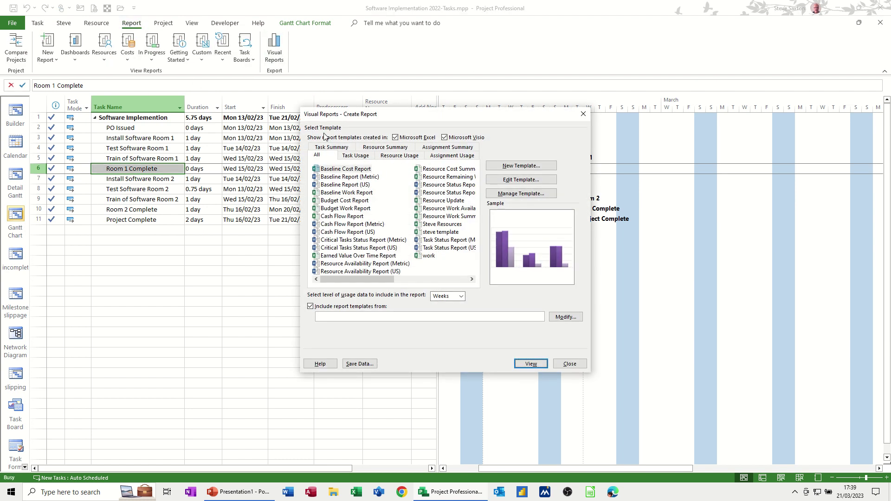
Generate an Excel report from the Steve Resources template under Resource Summary.
{"action": "left_click", "coordinate": [383, 147]}
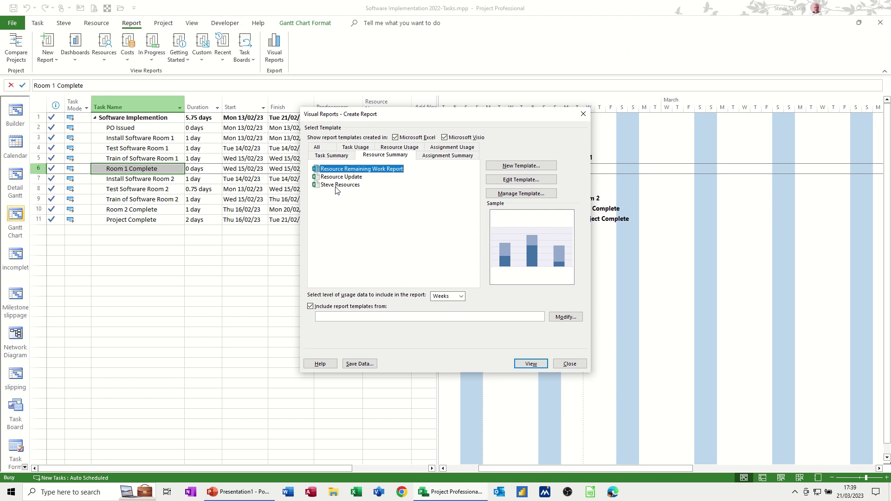
{"action": "left_click", "coordinate": [337, 185]}
{"action": "double_click", "coordinate": [346, 186]}
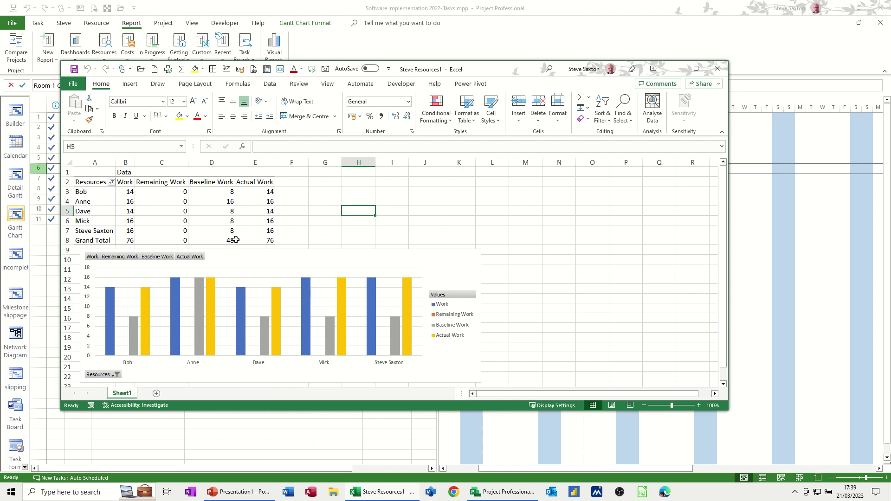
Select a pivot table value and open the Fields, Items & Sets options.
{"action": "left_click", "coordinate": [228, 204]}
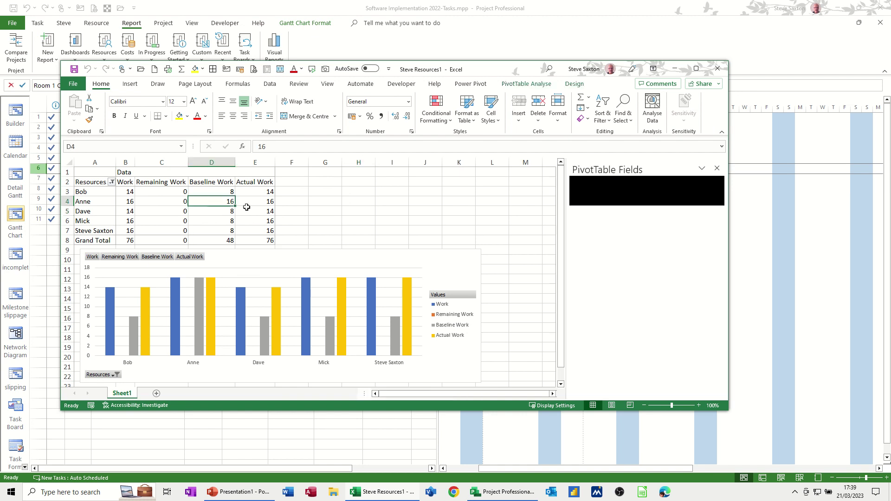
{"action": "mouse_move", "coordinate": [254, 229]}
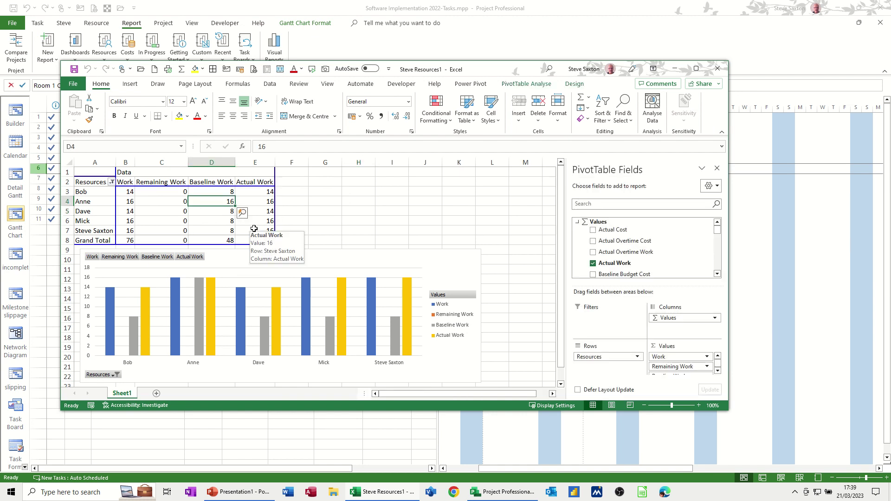
{"action": "left_click", "coordinate": [531, 85]}
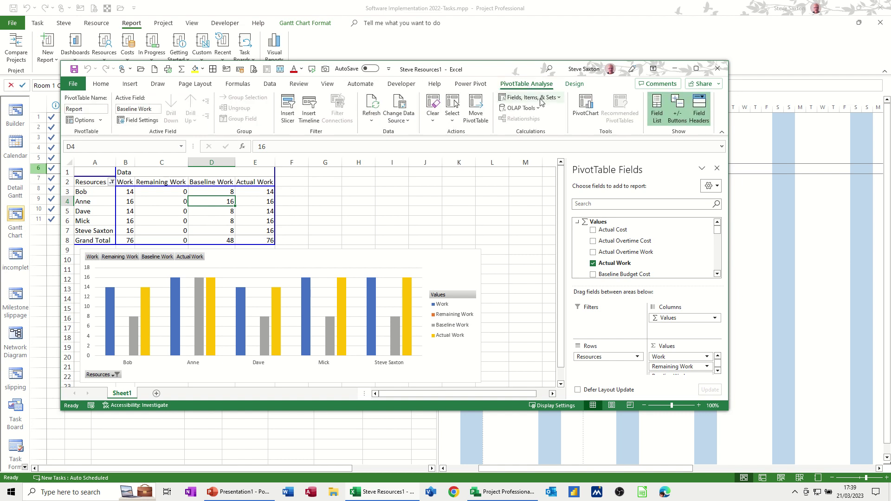
{"action": "left_click", "coordinate": [543, 102]}
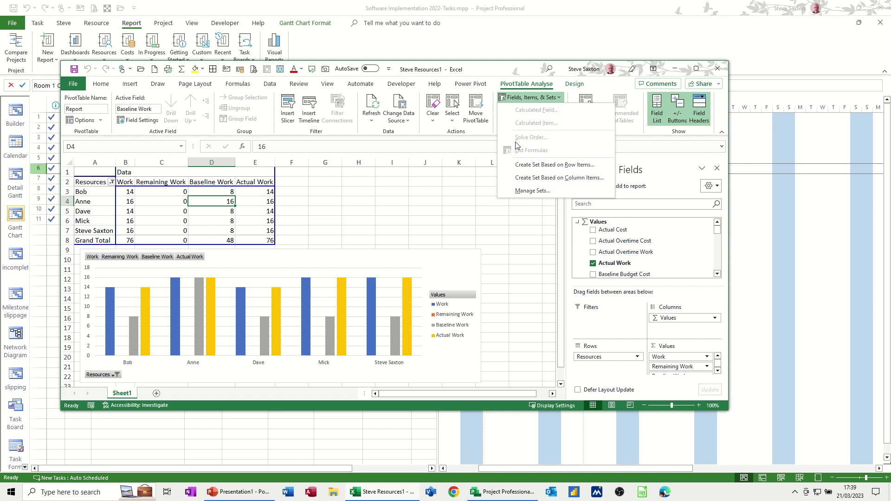
Show the Work values as % of Column Total, giving each resource 18.42% or 21.05%.
{"action": "left_click", "coordinate": [671, 357]}
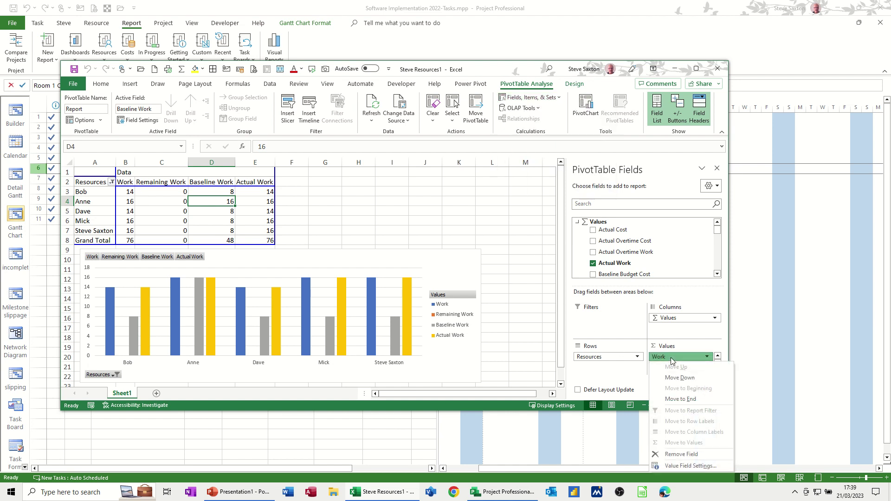
{"action": "left_click", "coordinate": [679, 466]}
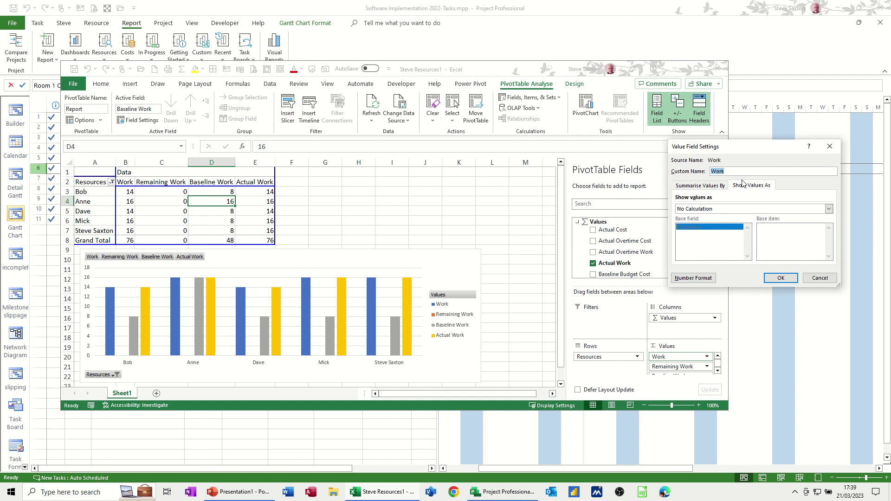
{"action": "left_click", "coordinate": [709, 185]}
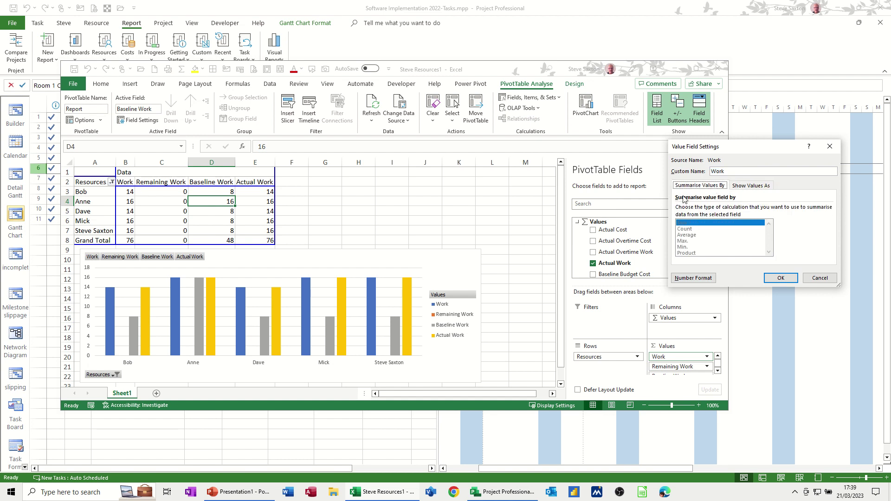
{"action": "left_click", "coordinate": [740, 186]}
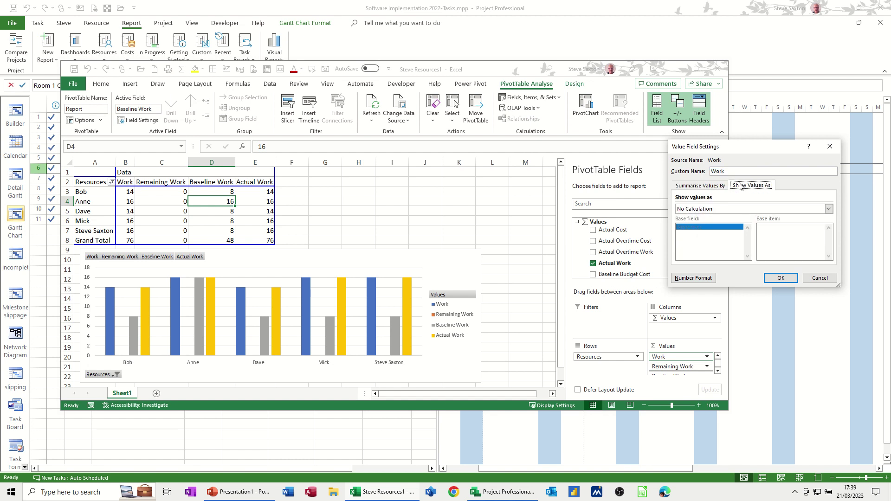
{"action": "left_click", "coordinate": [738, 210]}
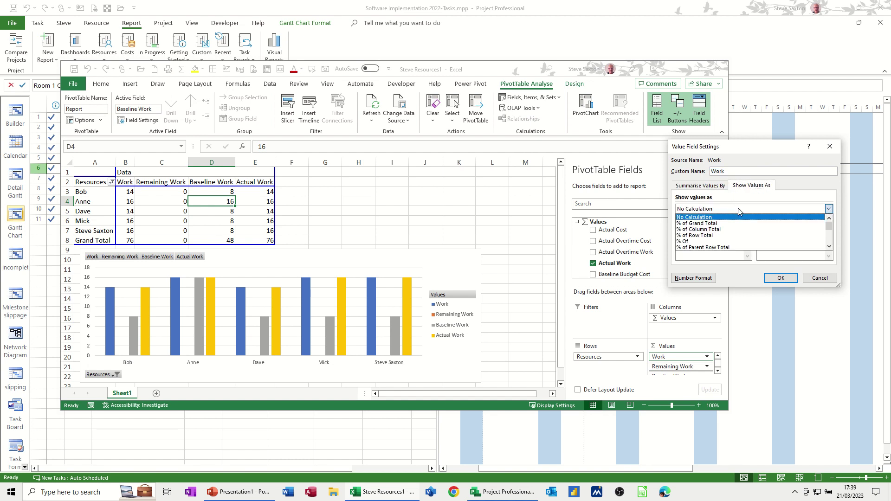
{"action": "left_click", "coordinate": [703, 230]}
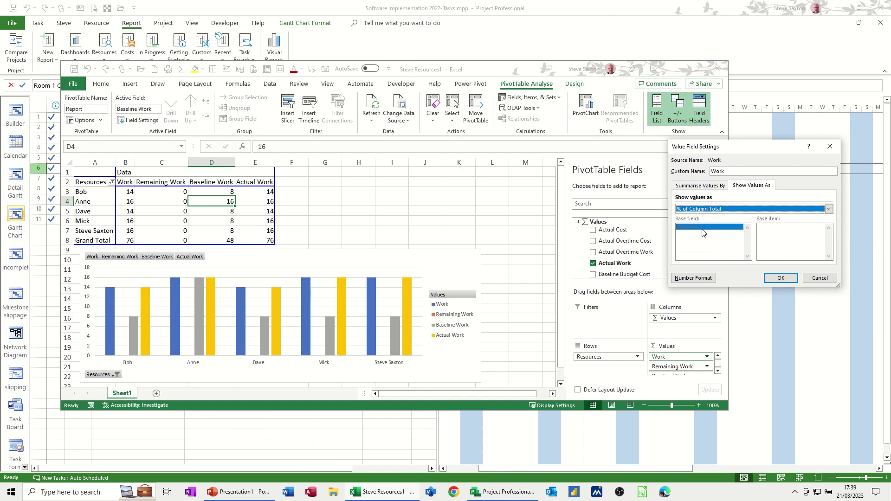
{"action": "left_click", "coordinate": [781, 278]}
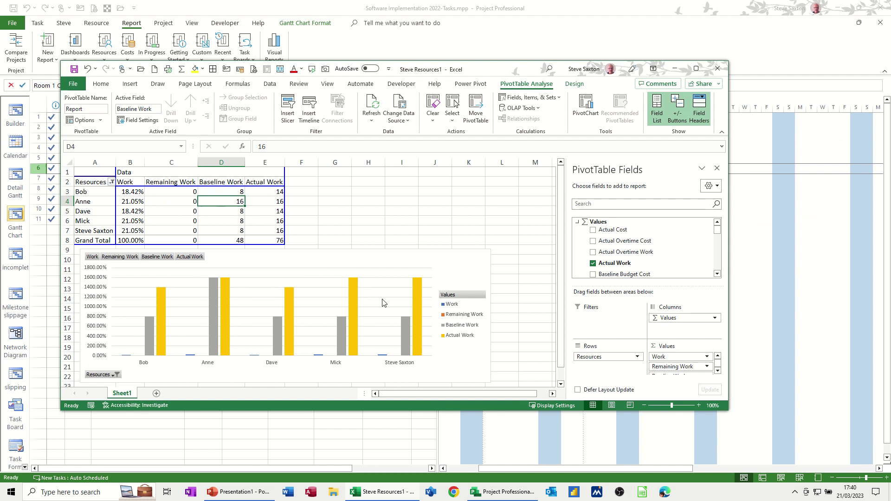
Add Work again as a raw-hours Work2 column and sort resources by Work, largest to smallest.
{"action": "left_click_drag", "start_coordinate": [717, 231], "coordinate": [719, 264]}
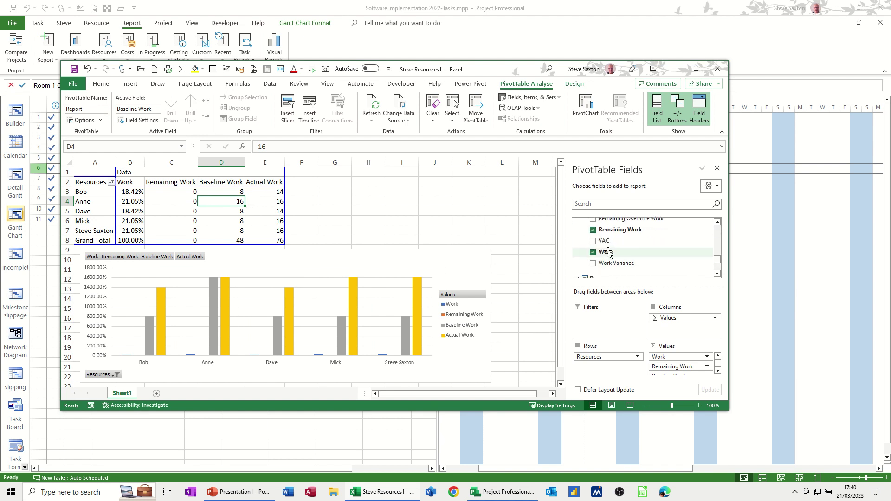
{"action": "left_click_drag", "start_coordinate": [608, 253], "coordinate": [680, 357]}
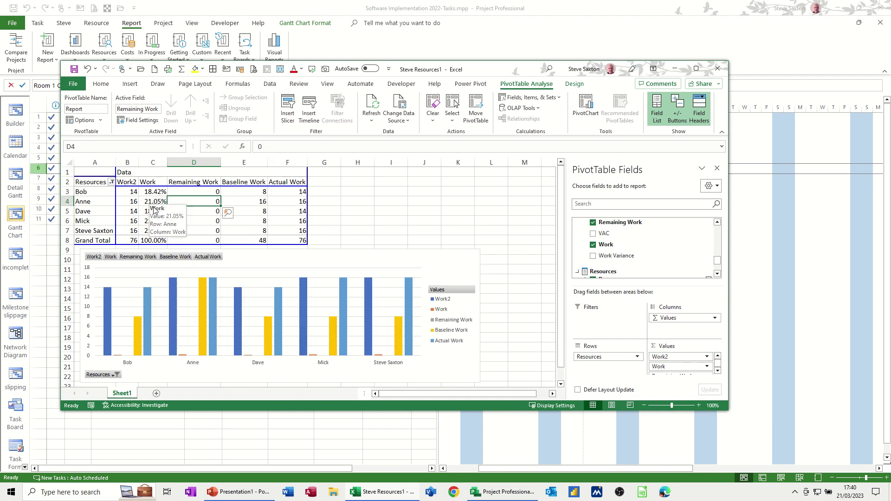
{"action": "left_click", "coordinate": [154, 203]}
{"action": "right_click", "coordinate": [155, 203]}
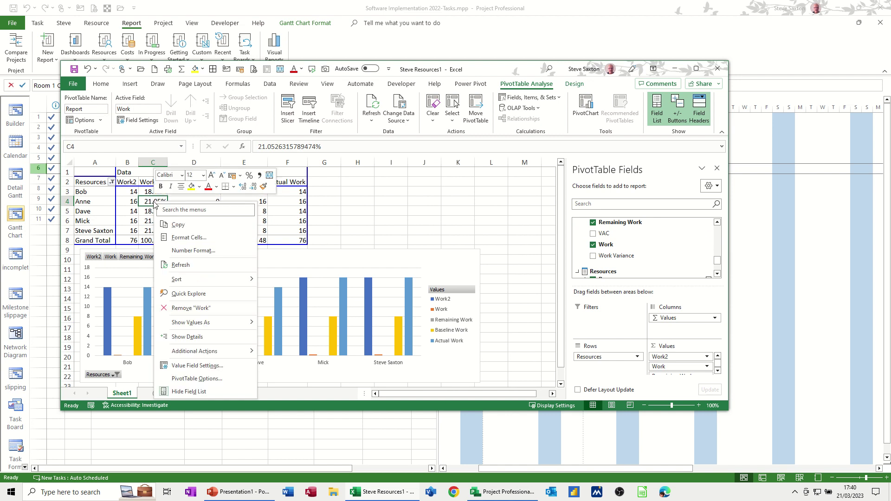
{"action": "mouse_move", "coordinate": [200, 353]}
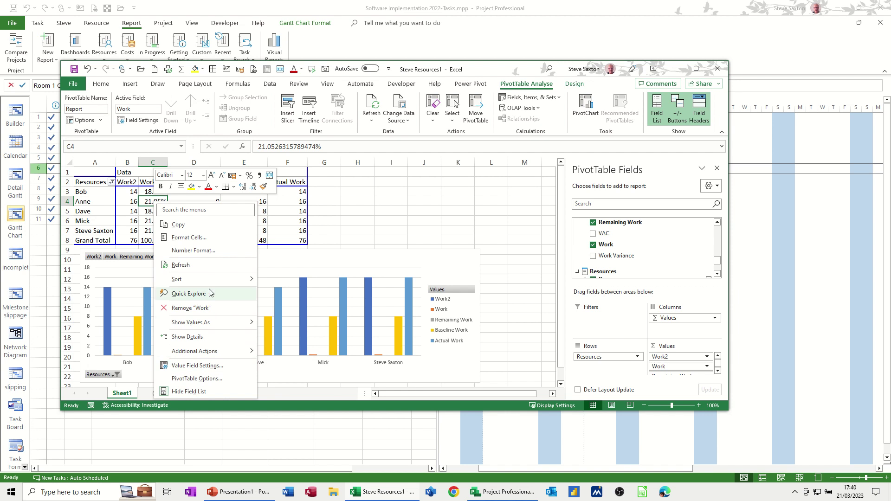
{"action": "mouse_move", "coordinate": [231, 281]}
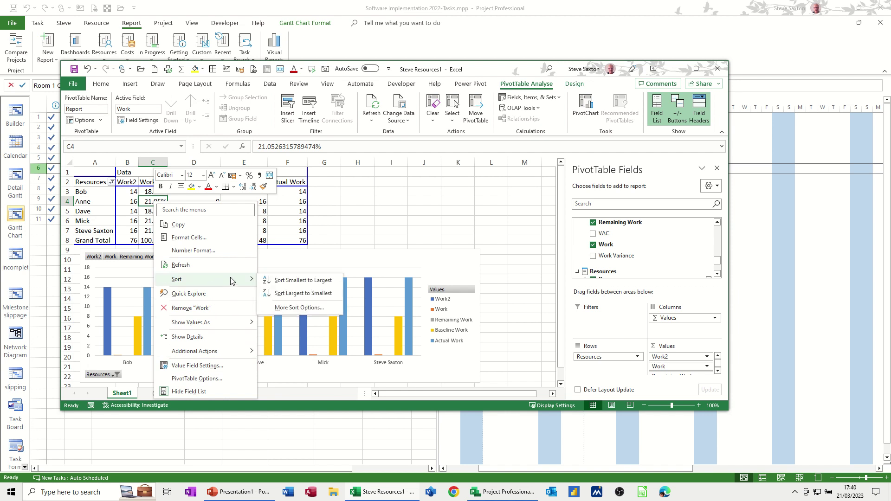
{"action": "left_click", "coordinate": [287, 294]}
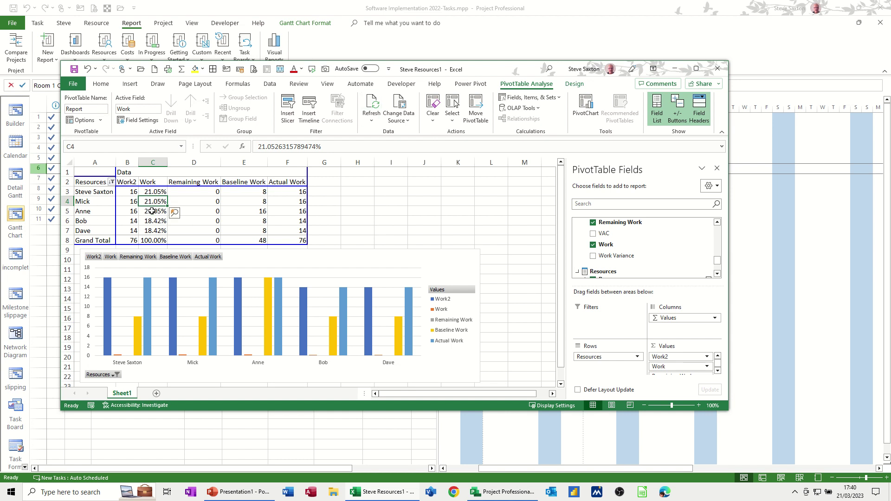
Apply a green medium PivotTable style to the pivot table.
{"action": "mouse_move", "coordinate": [151, 211]}
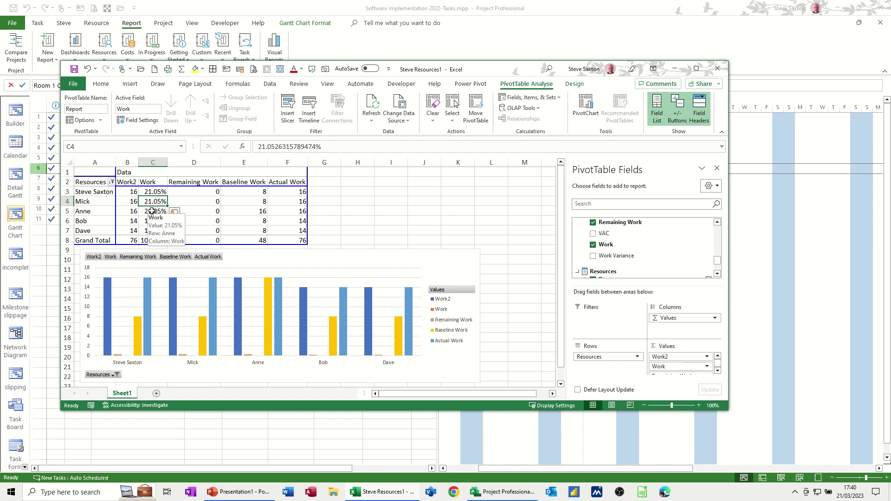
{"action": "left_click", "coordinate": [574, 84]}
{"action": "left_click", "coordinate": [514, 117]}
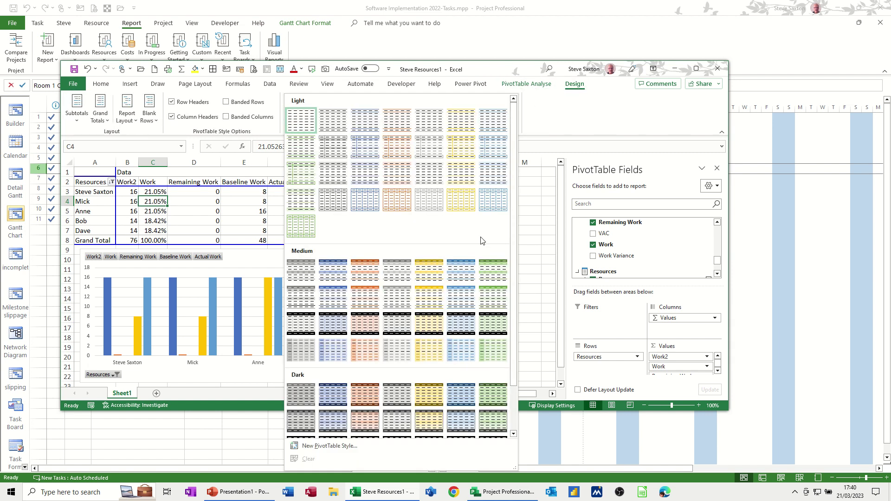
{"action": "left_click", "coordinate": [494, 270]}
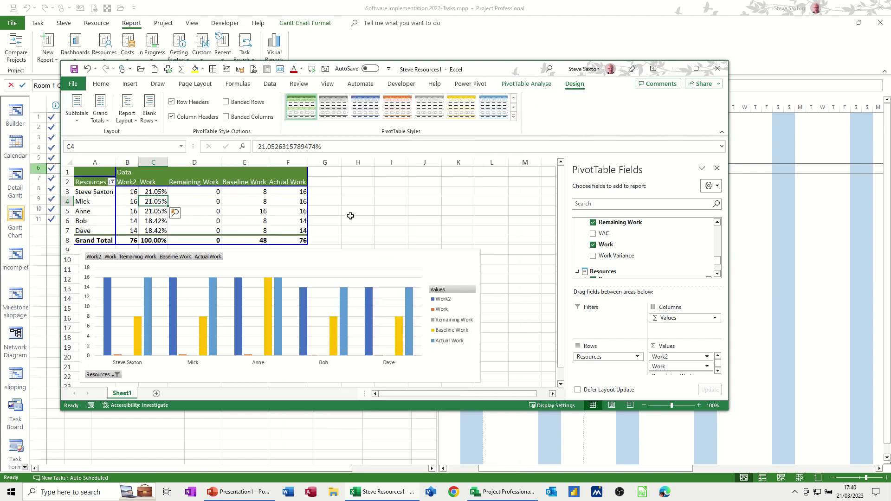
Apply a dark chart style to the PivotChart, then deselect it to view the report.
{"action": "left_click", "coordinate": [217, 218]}
{"action": "left_click", "coordinate": [394, 249]}
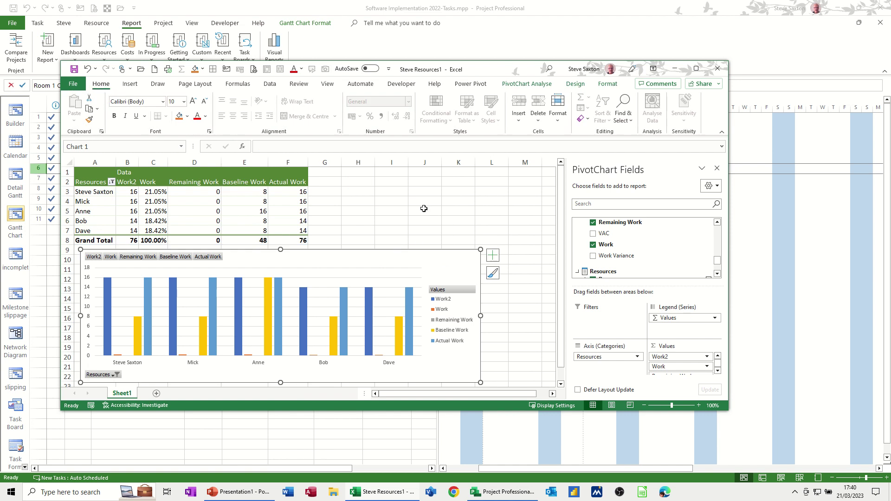
{"action": "left_click", "coordinate": [575, 84]}
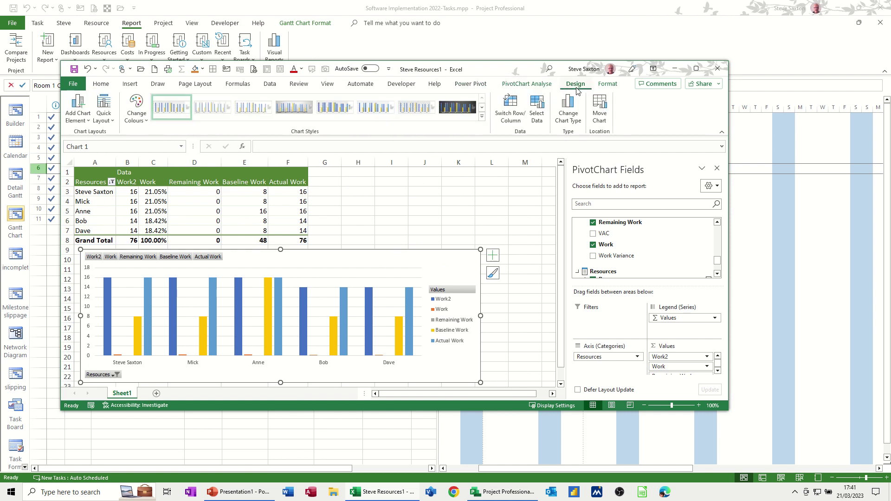
{"action": "left_click", "coordinate": [455, 110]}
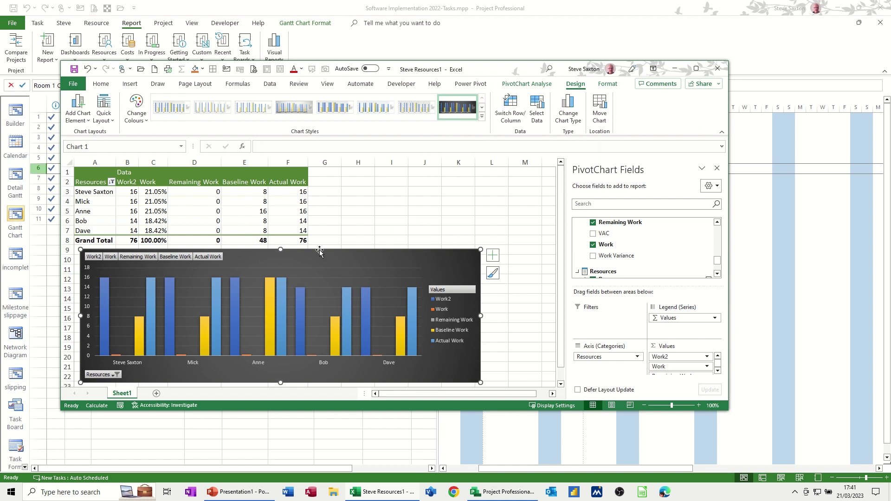
{"action": "left_click", "coordinate": [357, 210]}
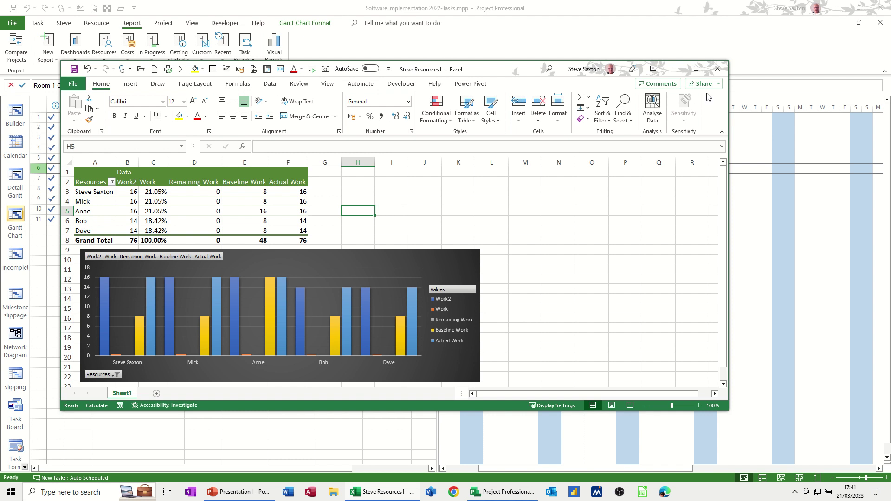
Close Excel, saving the workbook as Steve Resources1.xlsx in Documents.
{"action": "left_click", "coordinate": [717, 69]}
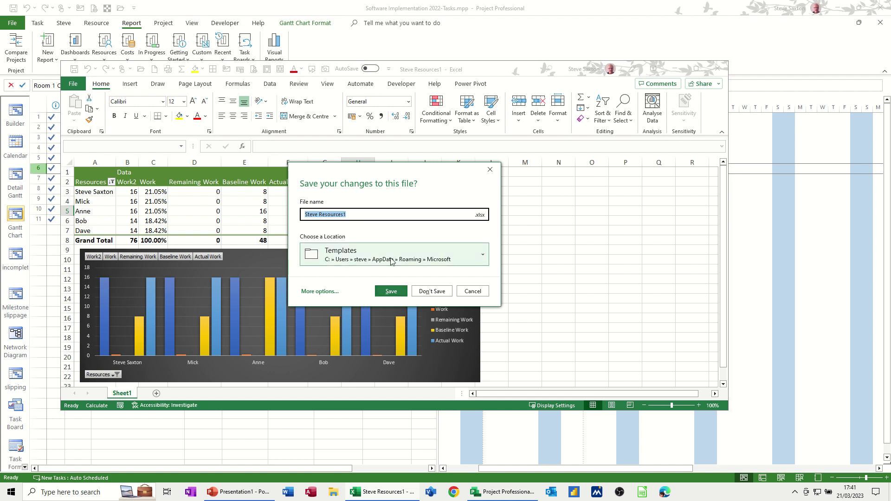
{"action": "left_click", "coordinate": [391, 262]}
{"action": "left_click", "coordinate": [360, 306]}
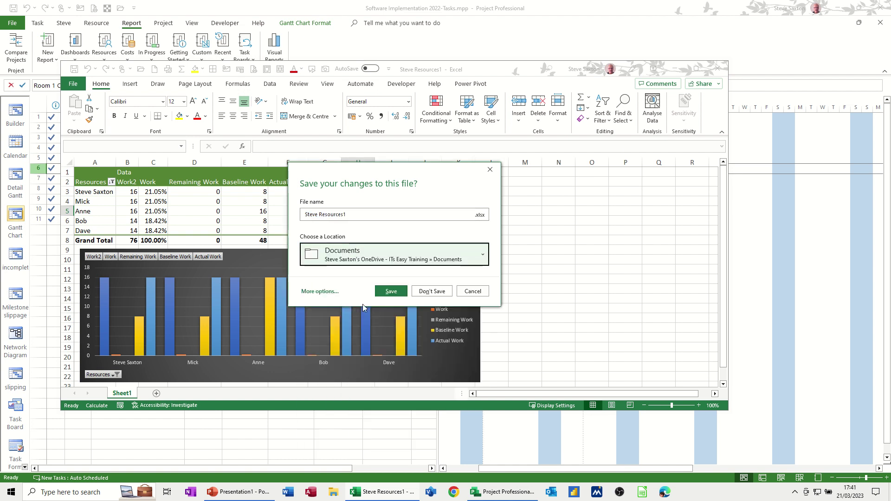
{"action": "left_click", "coordinate": [393, 294]}
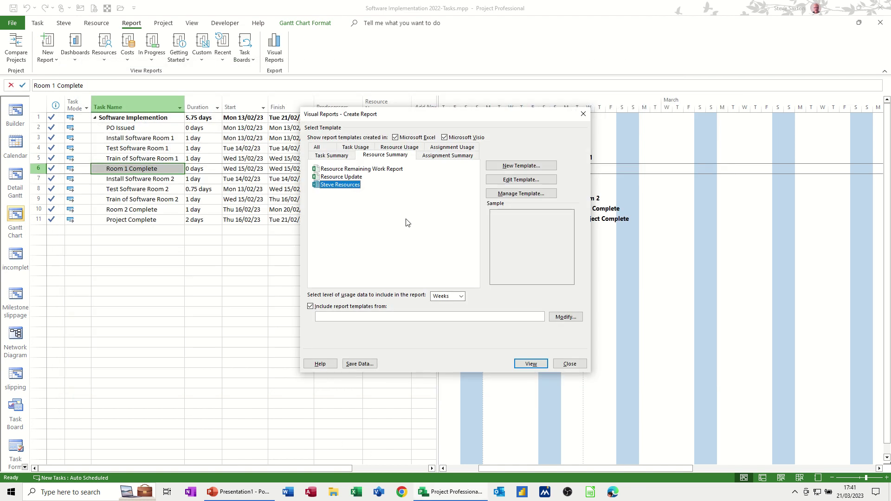
Generate a fresh Excel report from the new Resource Summary template and select its pivot table.
{"action": "double_click", "coordinate": [341, 185]}
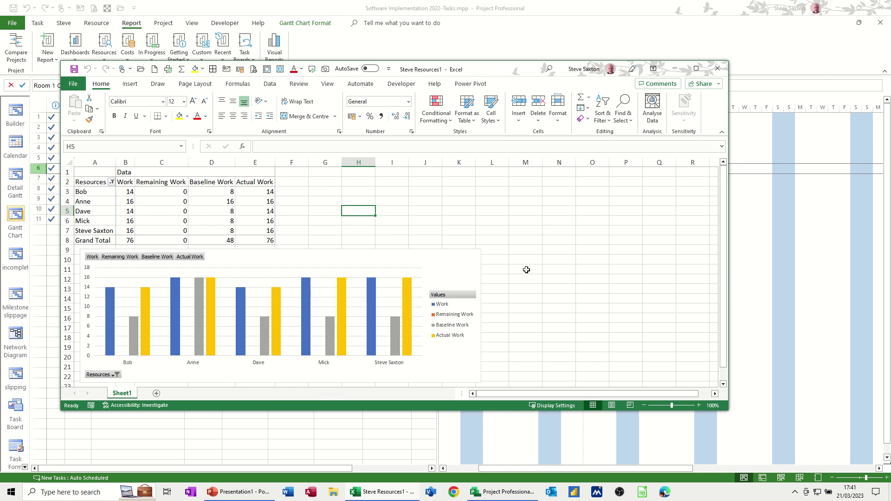
{"action": "left_click", "coordinate": [239, 221]}
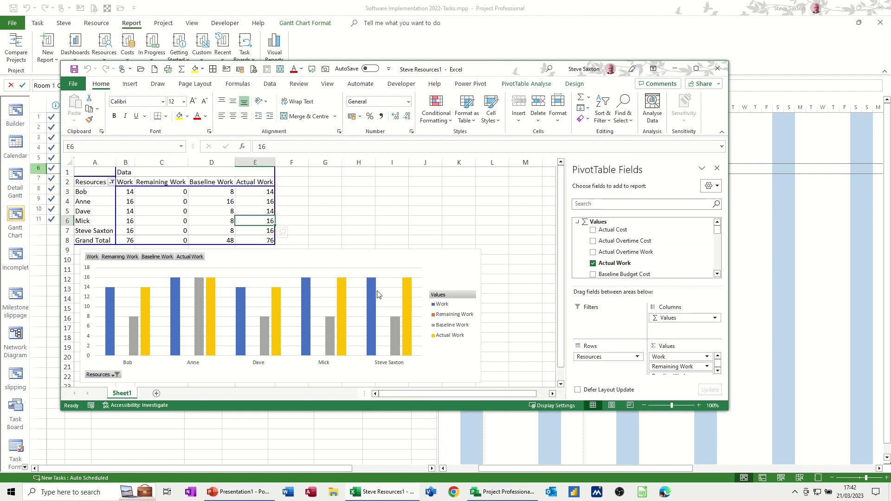
{"action": "mouse_move", "coordinate": [378, 294]}
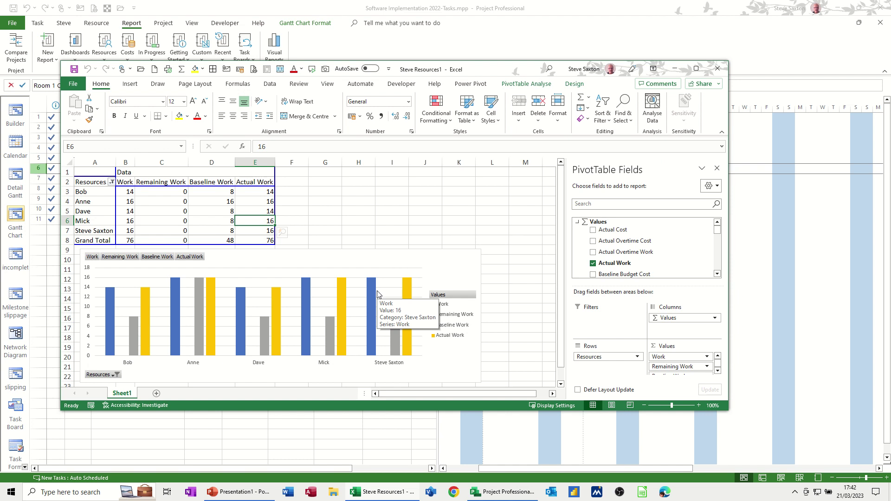